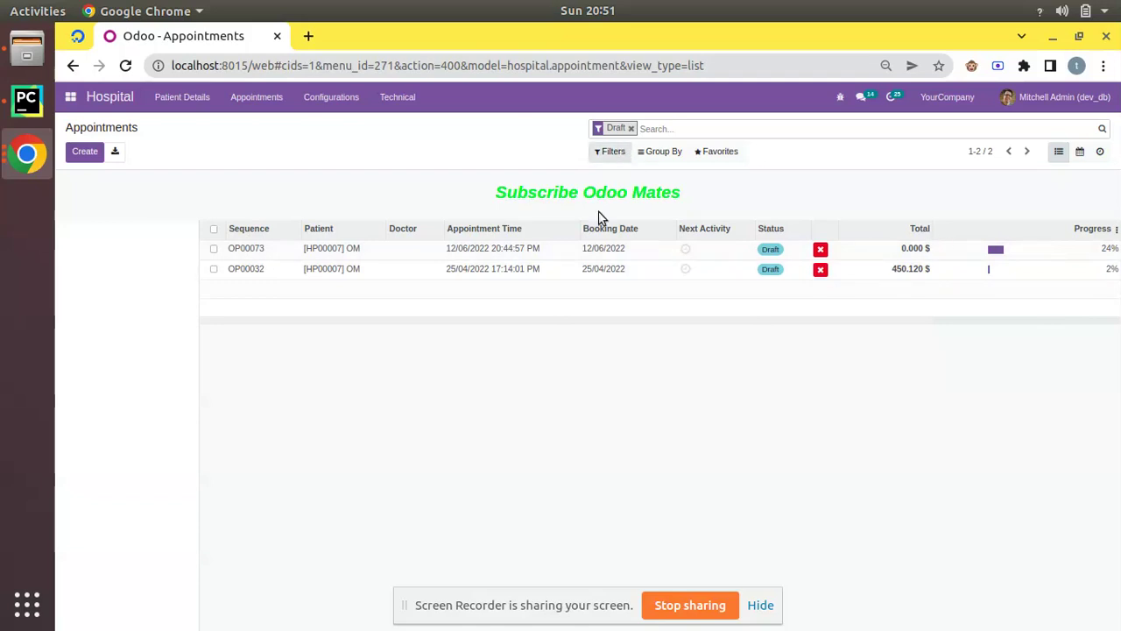
- Open draft appointment OP00073 from the list and share it on WhatsApp
{"action": "left_click", "coordinate": [332, 254]}
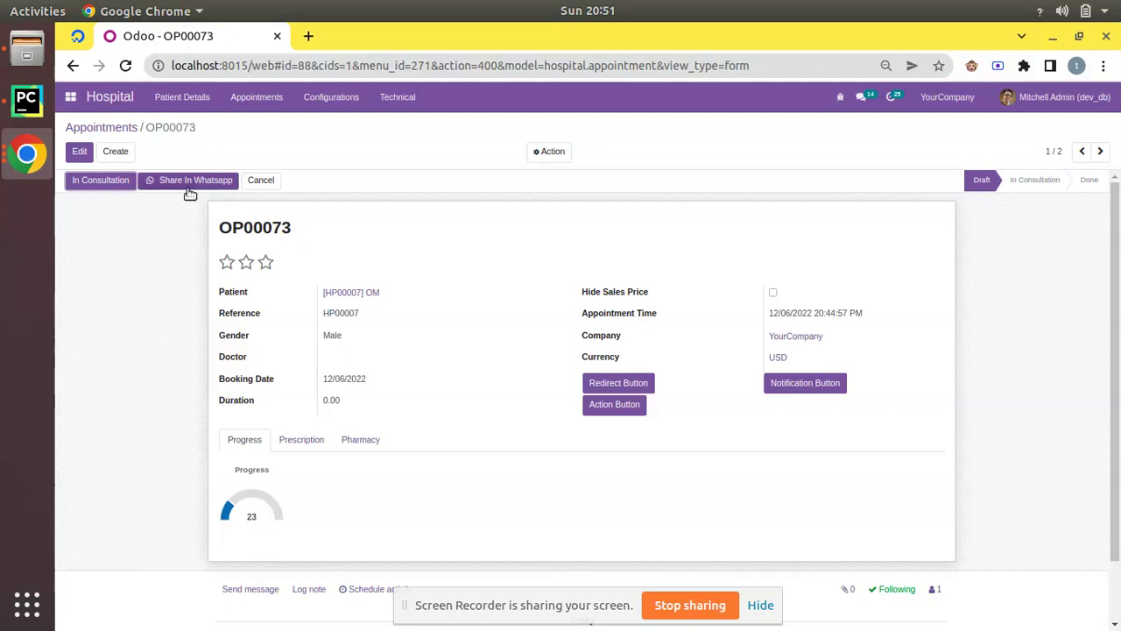
{"action": "left_click", "coordinate": [187, 189]}
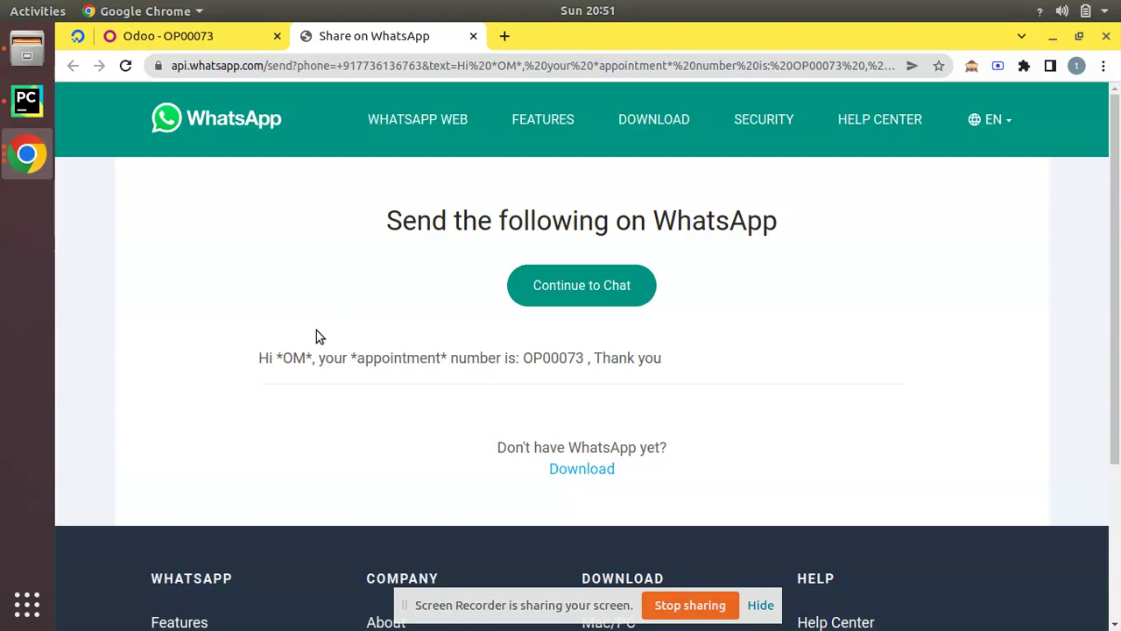
- Select the prefilled OP00073 message on the WhatsApp share page, then switch between the Odoo and WhatsApp tabs
{"action": "triple_click", "coordinate": [300, 363]}
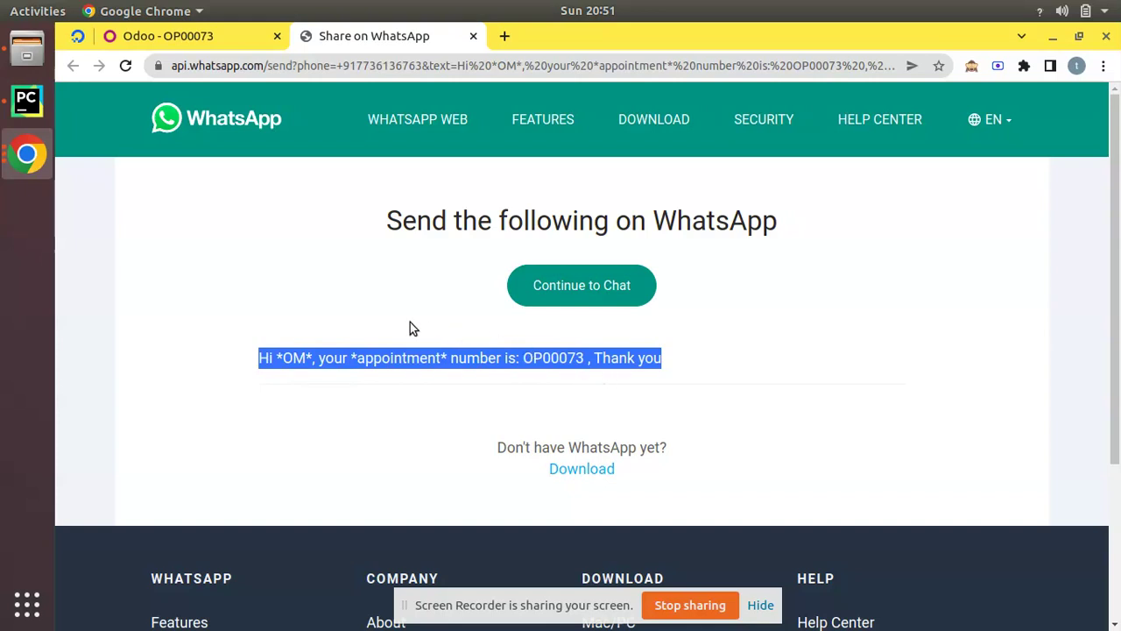
{"action": "left_click", "coordinate": [211, 39]}
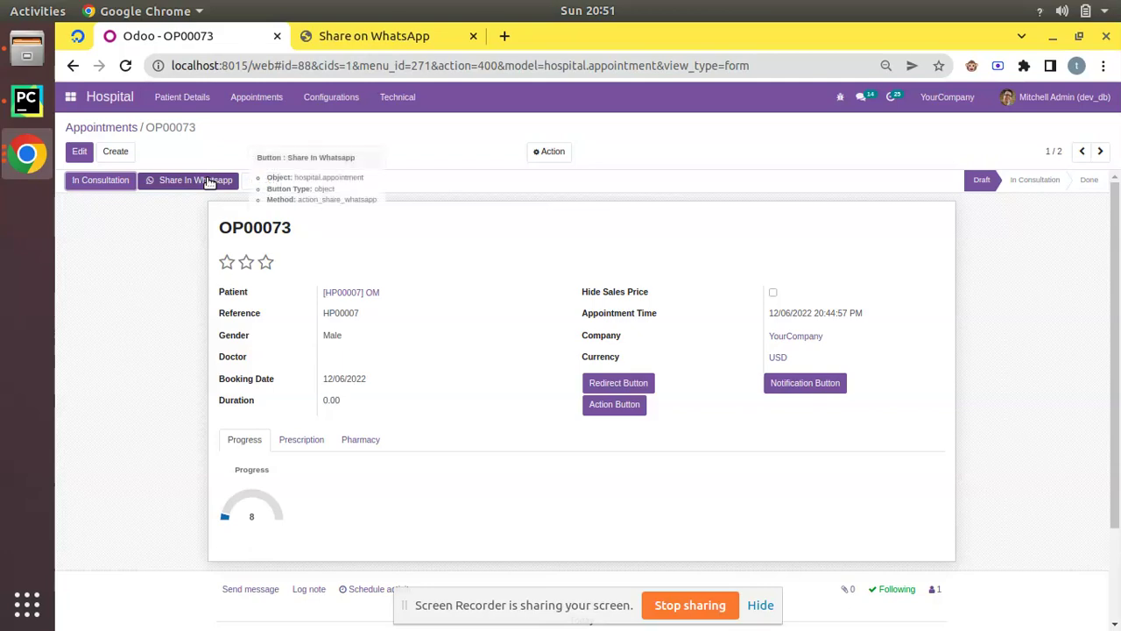
{"action": "left_click", "coordinate": [312, 40]}
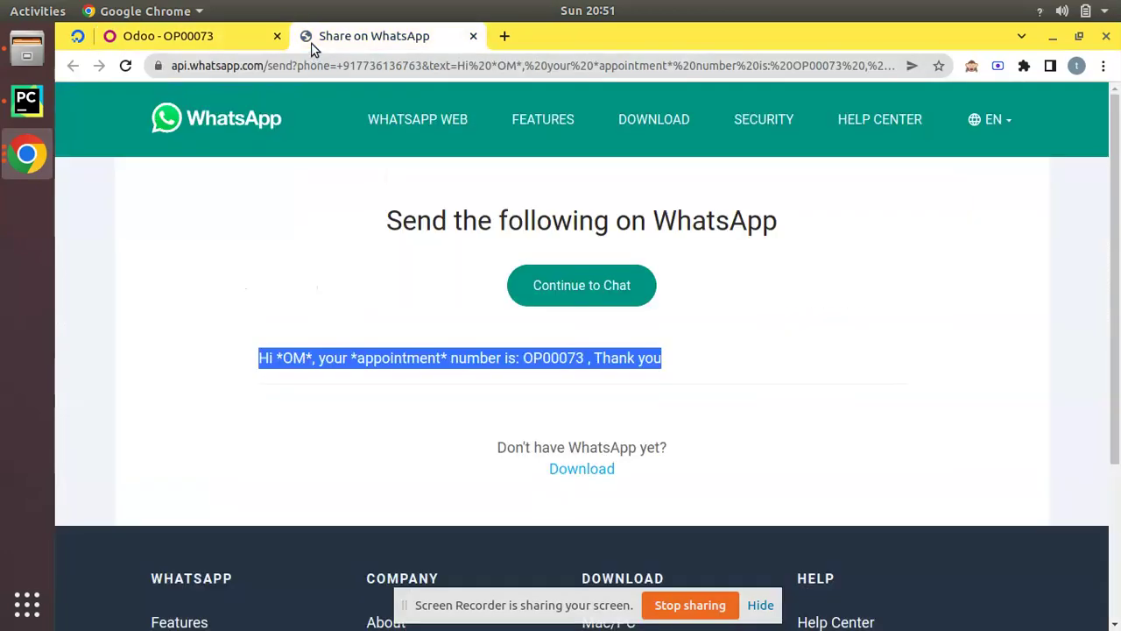
- Back on OP00073, scroll to the chatter and highlight the posted Whatsapp message
{"action": "left_click", "coordinate": [219, 43]}
{"action": "scroll", "coordinate": [337, 298], "scroll_direction": "down", "scroll_amount": 2}
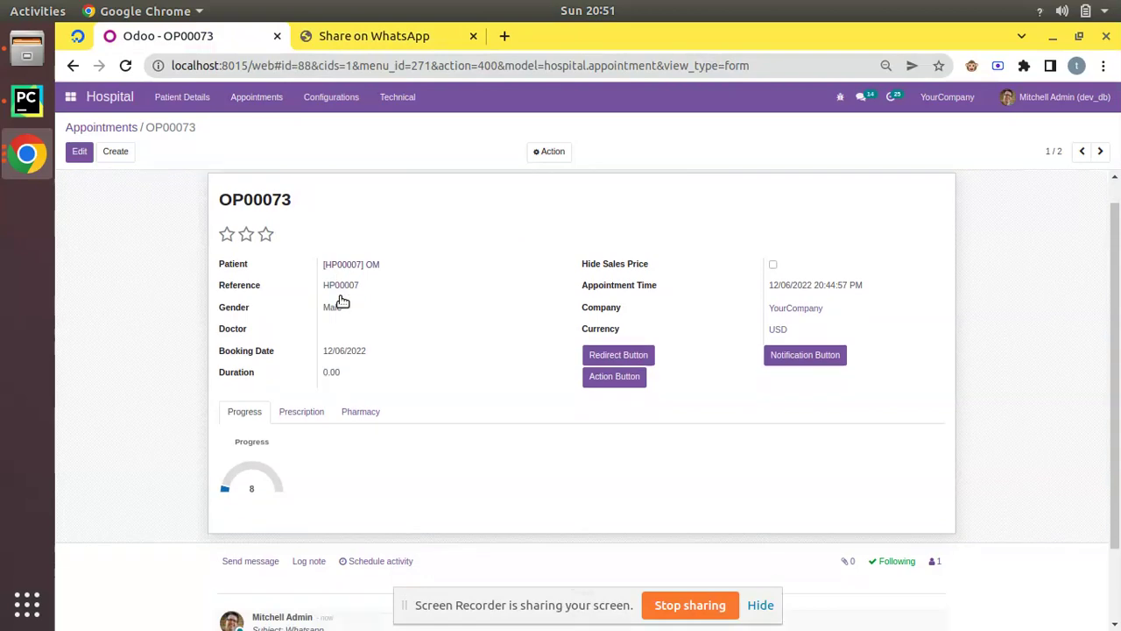
{"action": "scroll", "coordinate": [342, 304], "scroll_direction": "up", "scroll_amount": 3}
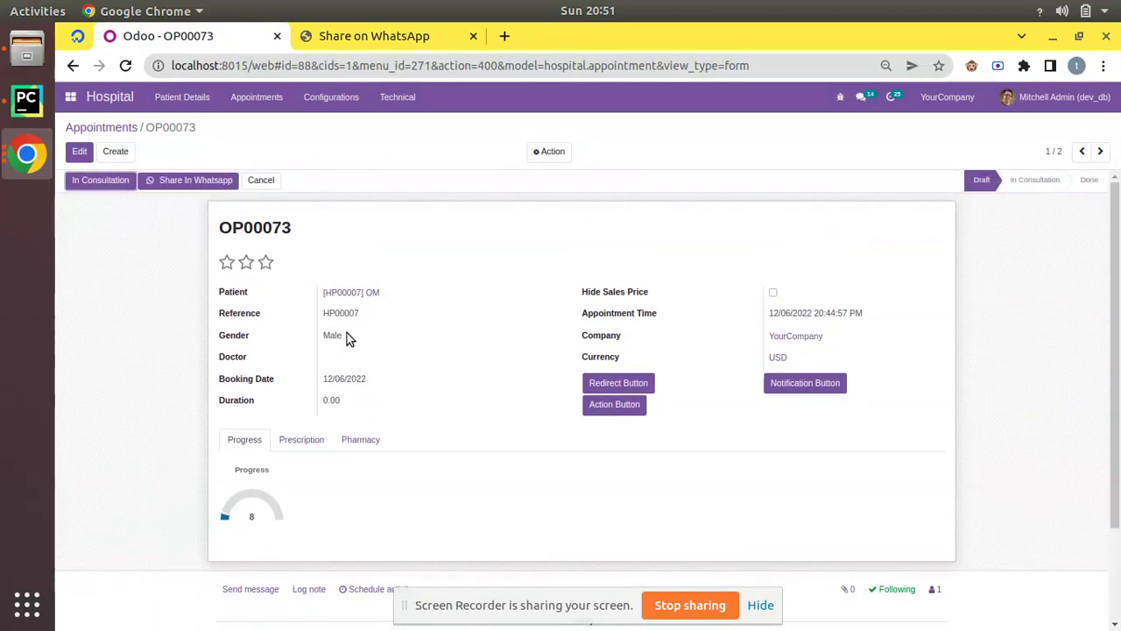
{"action": "scroll", "coordinate": [347, 333], "scroll_direction": "down", "scroll_amount": 3}
{"action": "left_click_drag", "start_coordinate": [253, 539], "coordinate": [488, 561]}
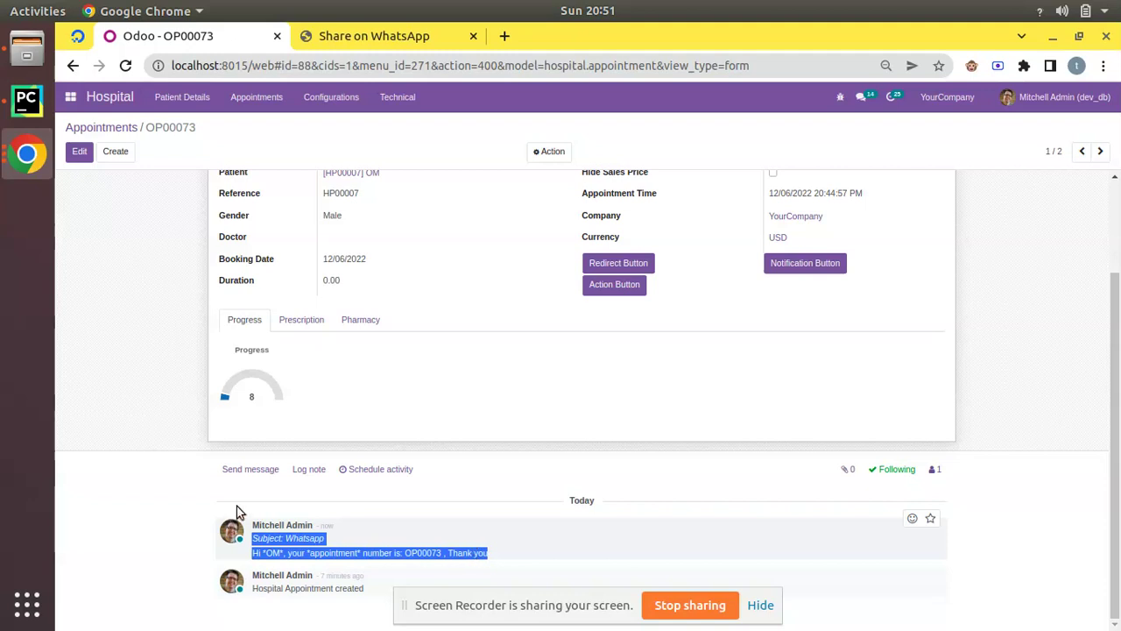
{"action": "mouse_move", "coordinate": [253, 537]}
{"action": "left_mouse_down"}
{"action": "mouse_move", "coordinate": [408, 569]}
{"action": "mouse_move", "coordinate": [483, 554]}
{"action": "left_mouse_up"}
- Open custom_addons/om_hospital/models/appointment.py in PyCharm
{"action": "left_click", "coordinate": [43, 107]}
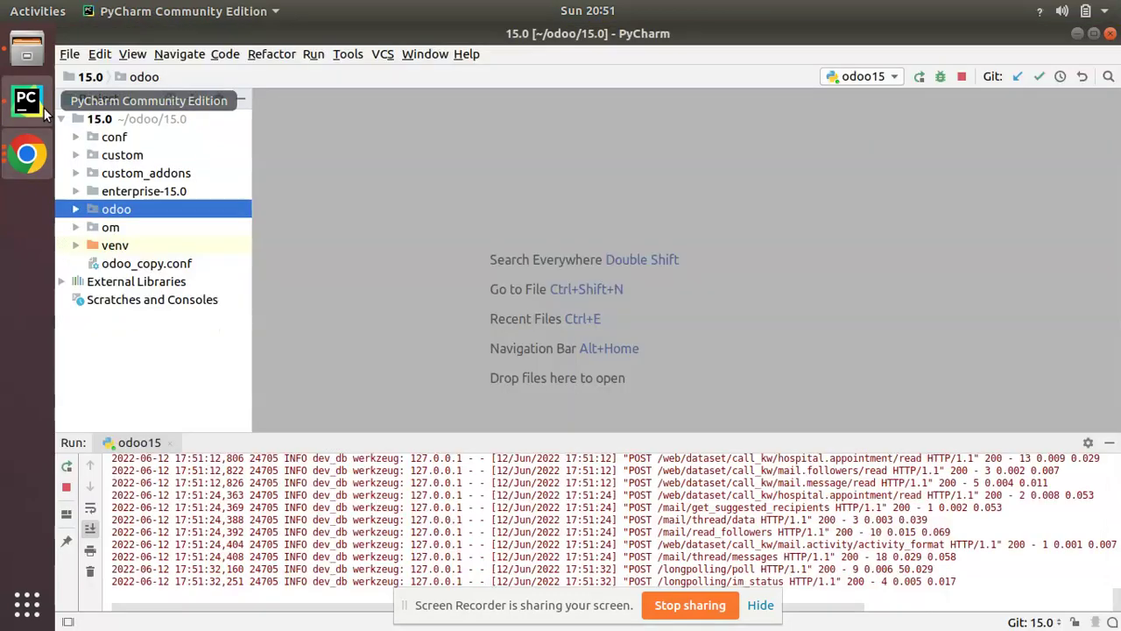
{"action": "double_click", "coordinate": [149, 175]}
{"action": "double_click", "coordinate": [151, 194]}
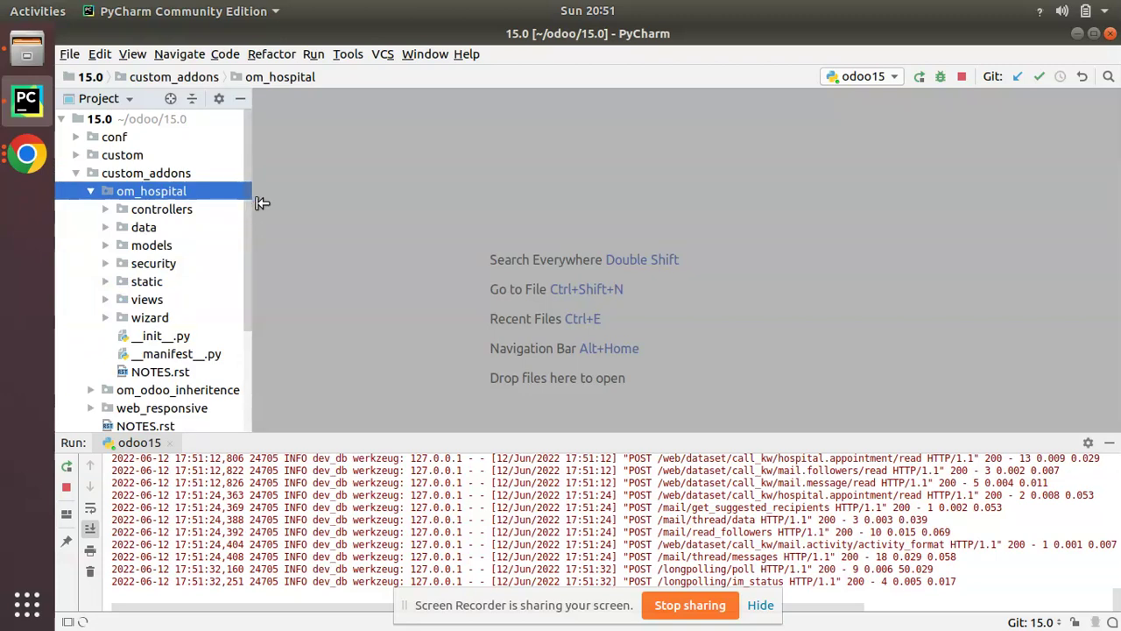
{"action": "left_click_drag", "start_coordinate": [252, 206], "coordinate": [329, 215]}
{"action": "double_click", "coordinate": [163, 246]}
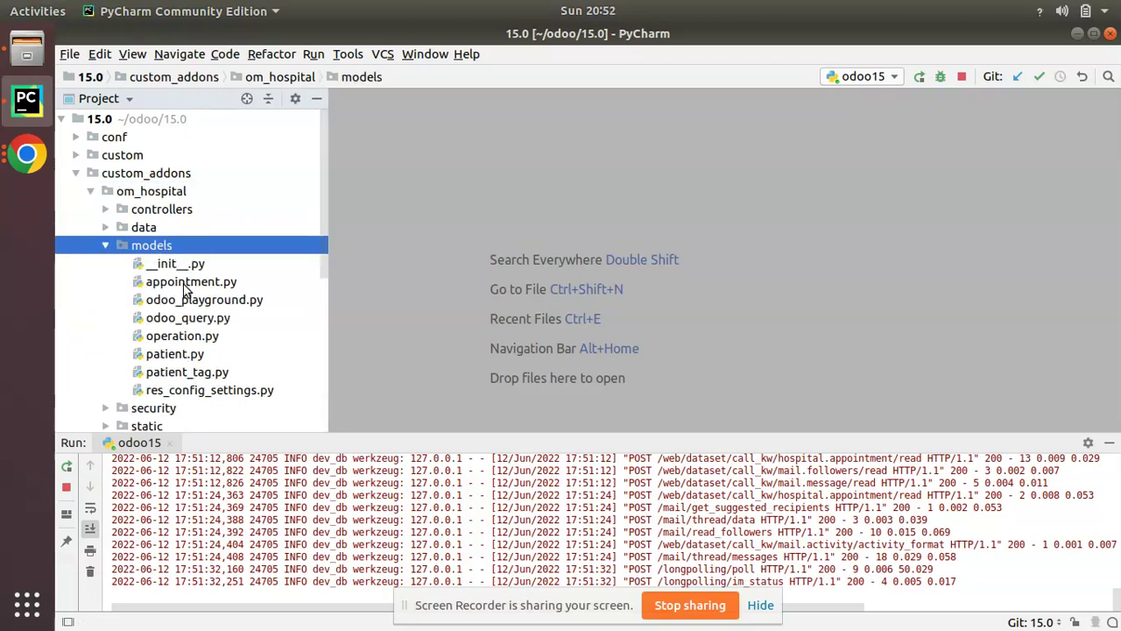
{"action": "double_click", "coordinate": [186, 289]}
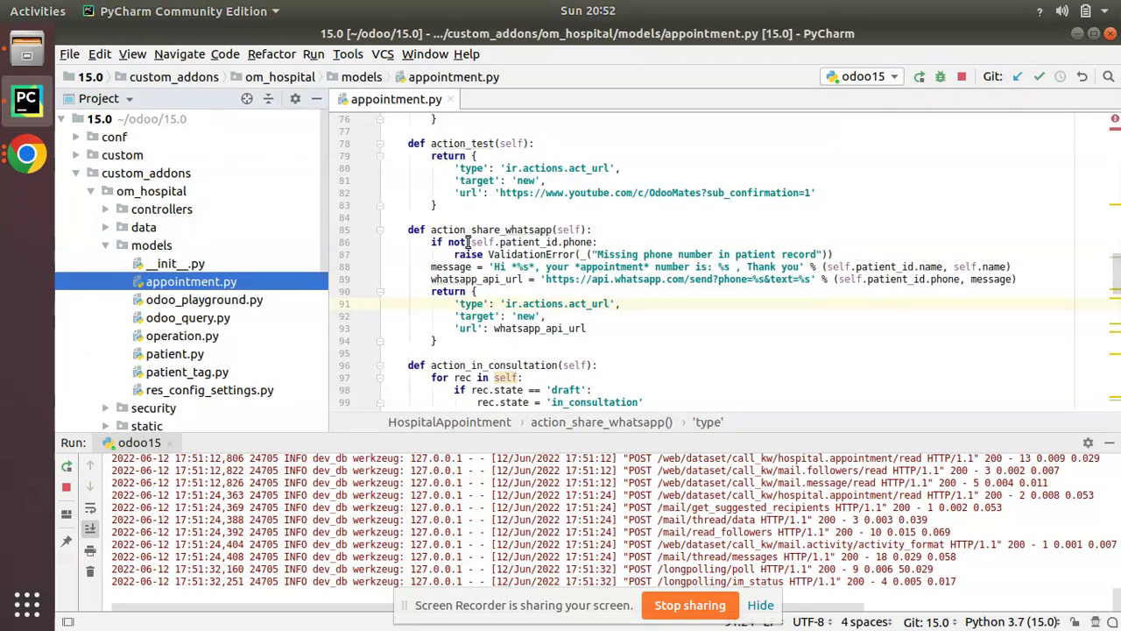
{"action": "scroll", "coordinate": [468, 242], "scroll_direction": "up", "scroll_amount": 2}
{"action": "scroll", "coordinate": [525, 254], "scroll_direction": "down", "scroll_amount": 3}
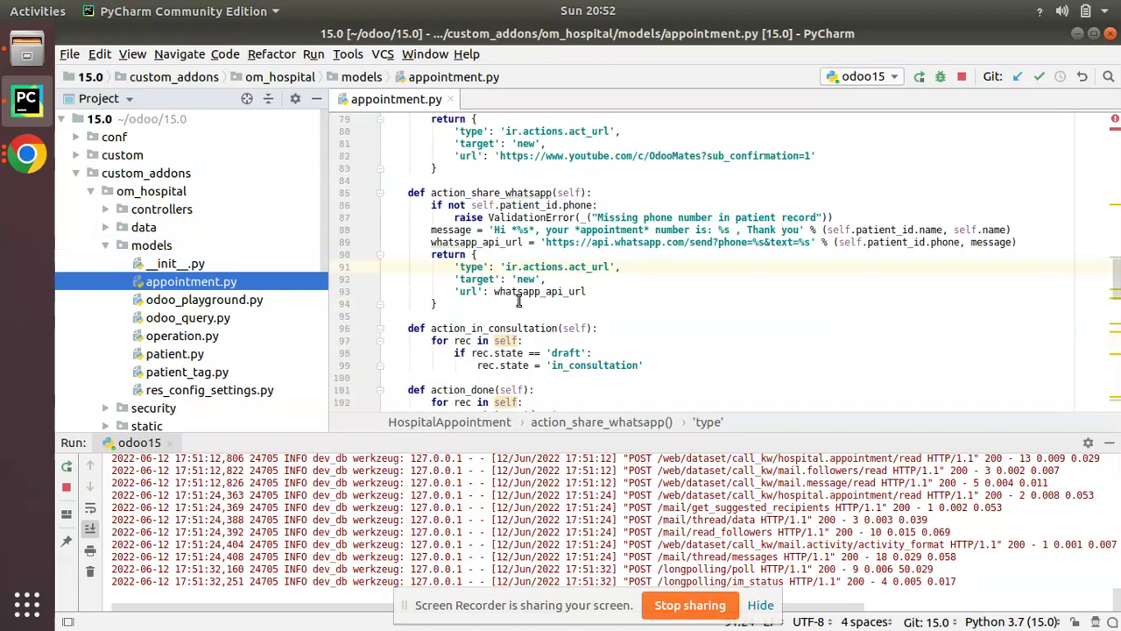
- Paste self.message_post(body=message, subject='Whatsapp') above the return, with blank lines around it
{"action": "left_click", "coordinate": [576, 260]}
{"action": "type", "text": "self.message_post(body=message, subject='Whatsapp')"}
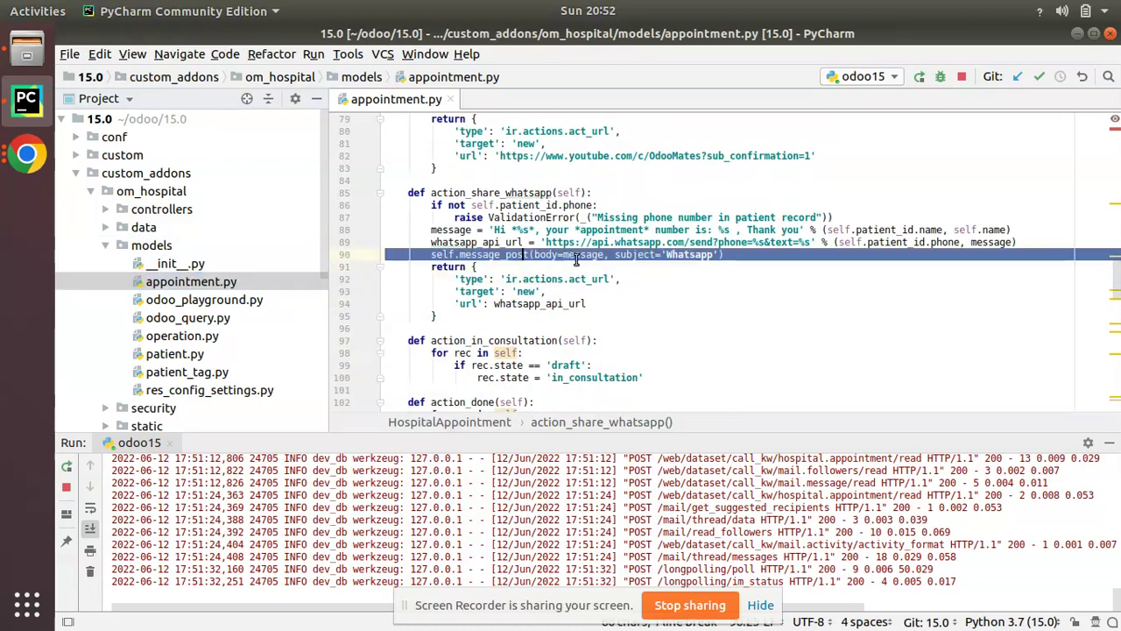
{"action": "triple_click", "coordinate": [550, 257]}
{"action": "left_click", "coordinate": [496, 291]}
{"action": "left_click", "coordinate": [1017, 242]}
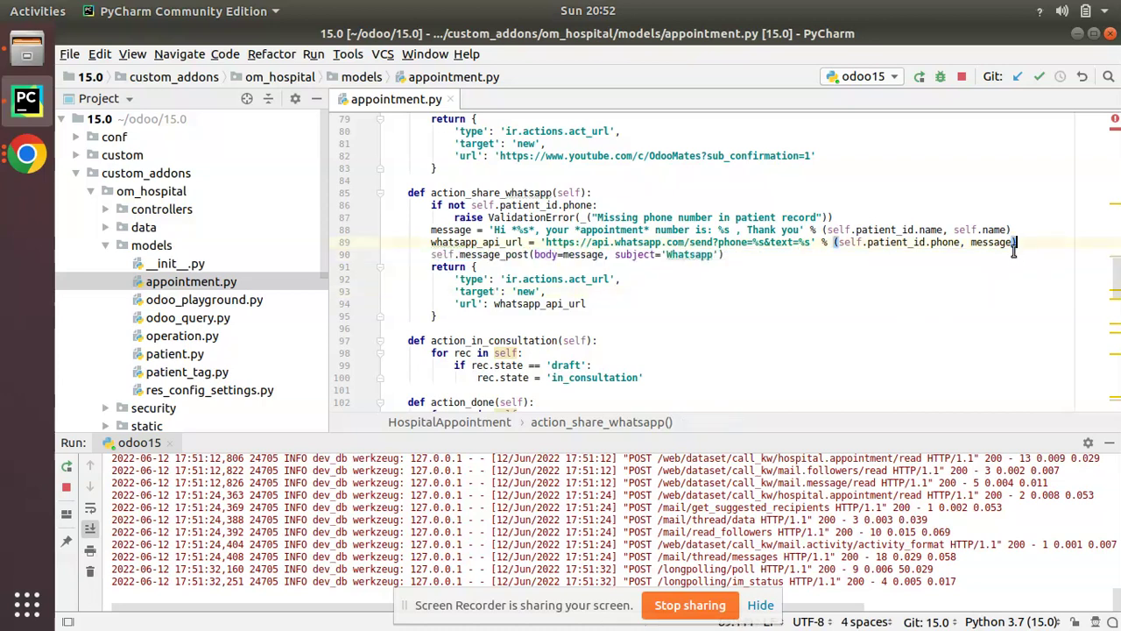
{"action": "key", "text": "Return"}
{"action": "left_click", "coordinate": [763, 264]}
{"action": "key", "text": "Return"}
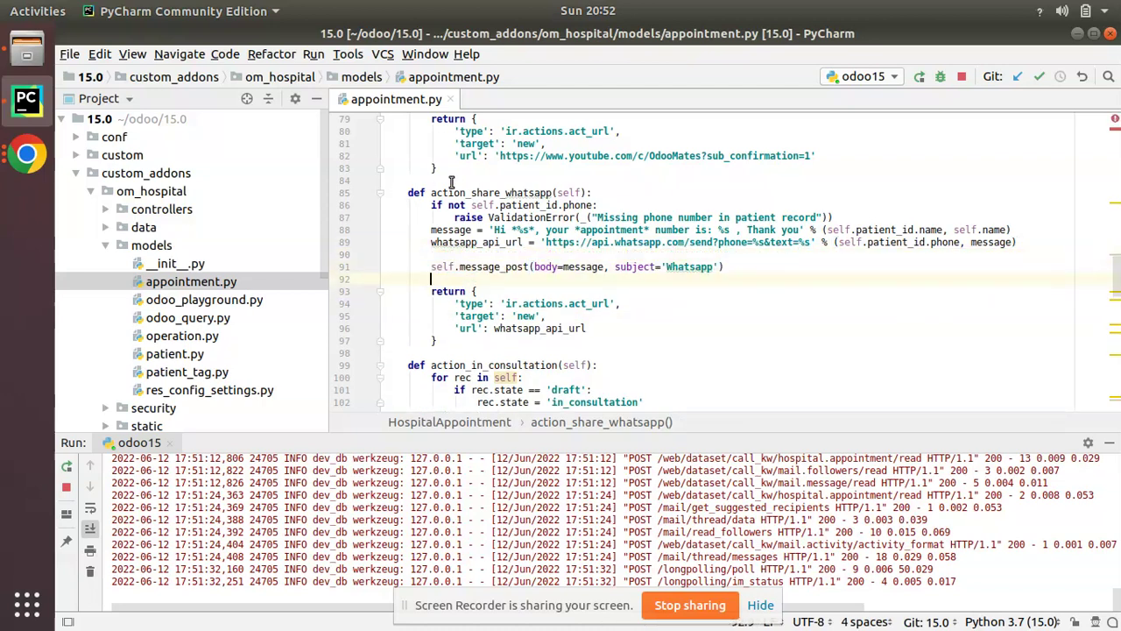
- Review action_share_whatsapp against the Odoo window, highlighting the message_post line
{"action": "triple_click", "coordinate": [455, 192]}
{"action": "left_click", "coordinate": [26, 154]}
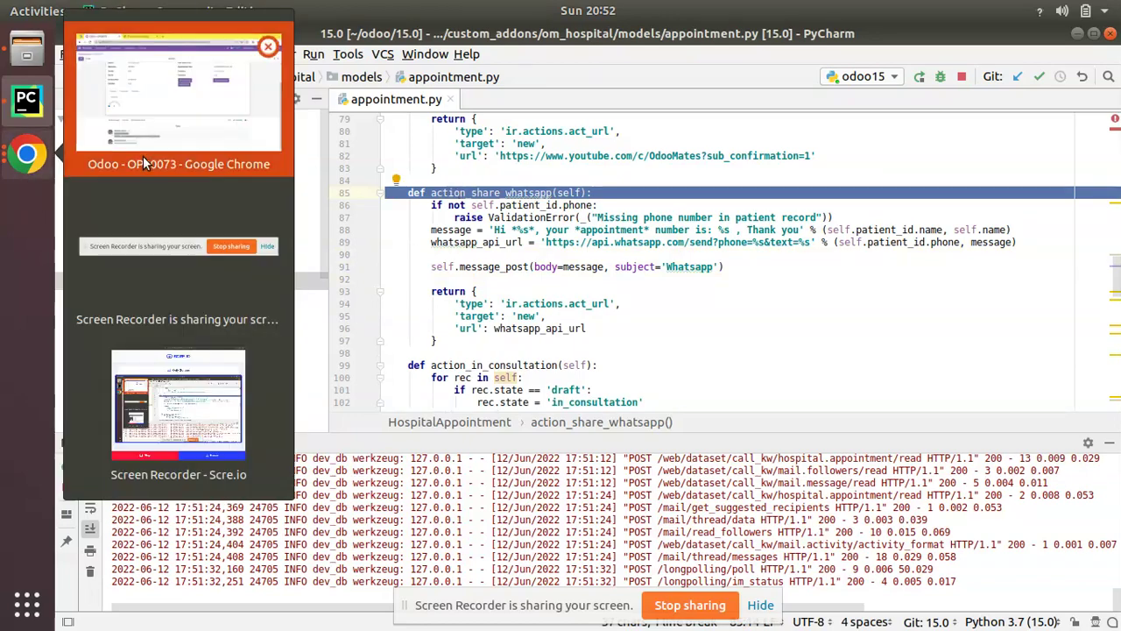
{"action": "left_click", "coordinate": [143, 155]}
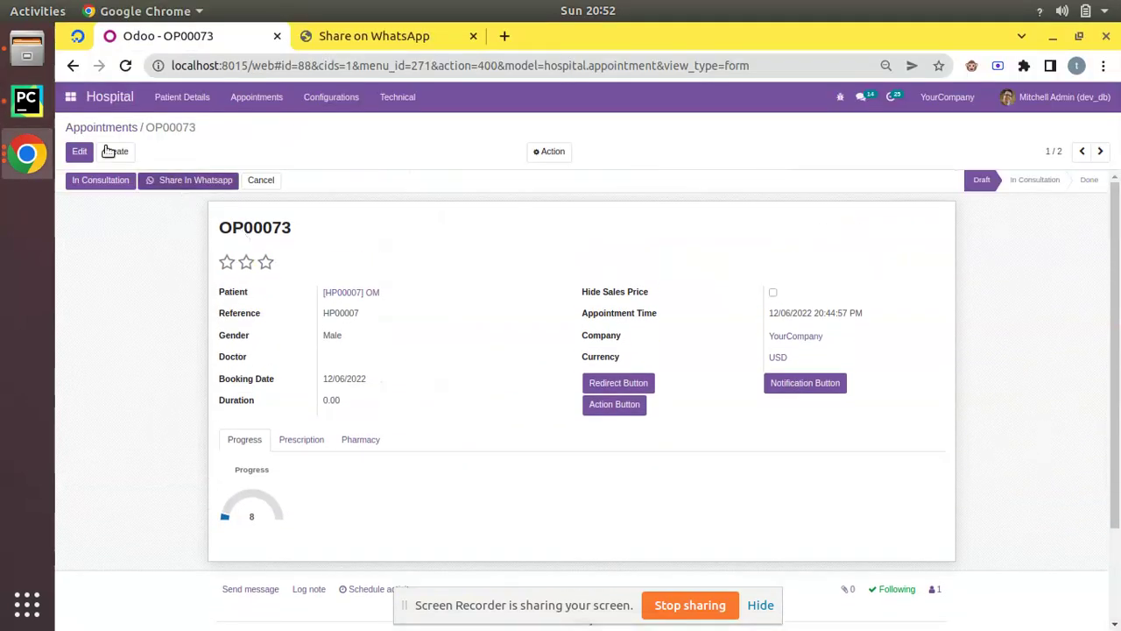
{"action": "left_click", "coordinate": [27, 101]}
{"action": "triple_click", "coordinate": [483, 267]}
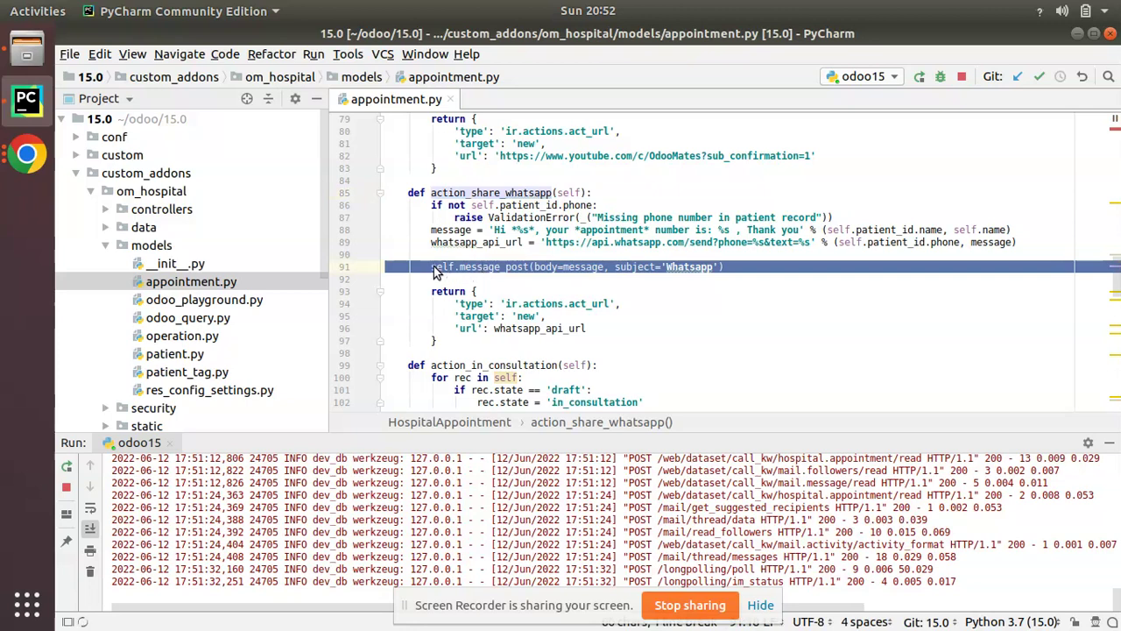
- Walk through message_post's self, body and subject arguments, then change the subject to 'Whatsapp Message'
{"action": "left_click", "coordinate": [484, 267]}
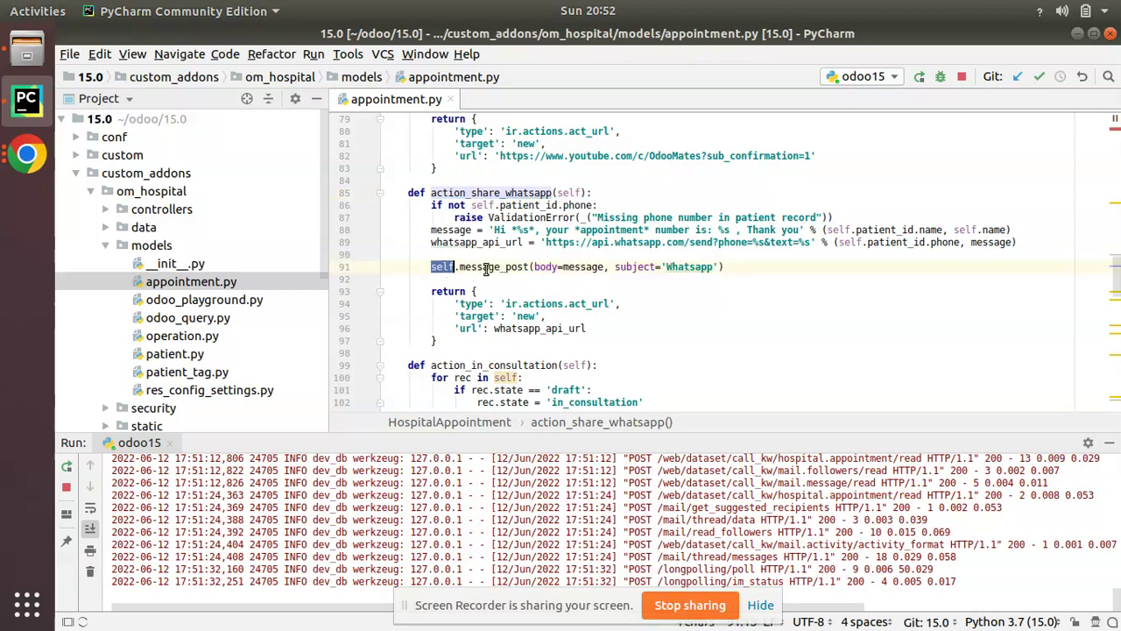
{"action": "left_click", "coordinate": [543, 268]}
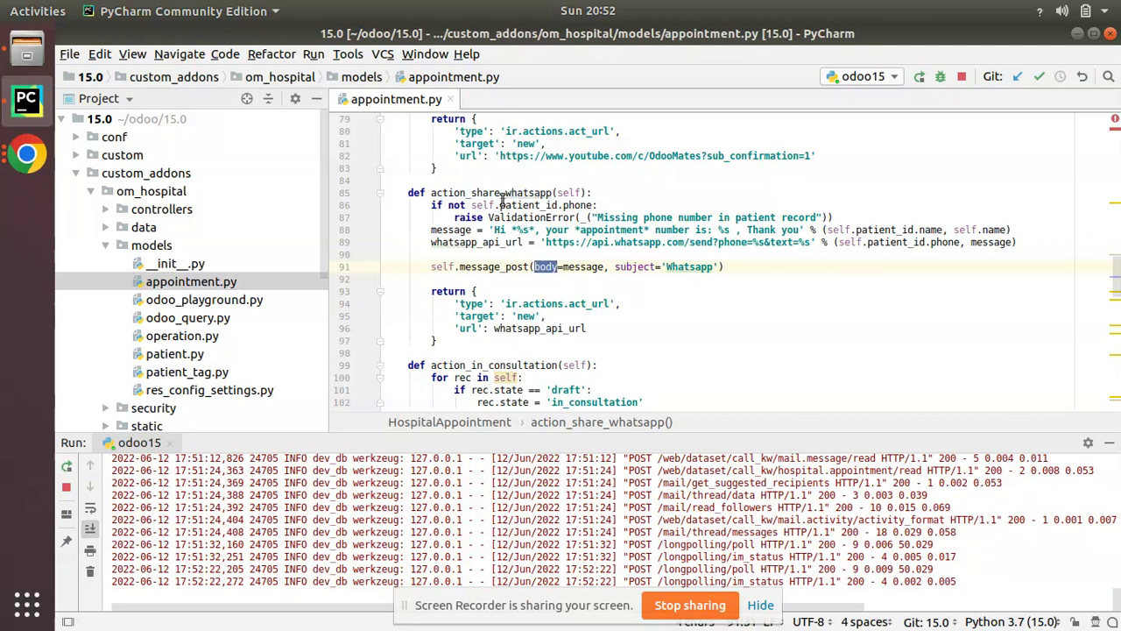
{"action": "double_click", "coordinate": [467, 233]}
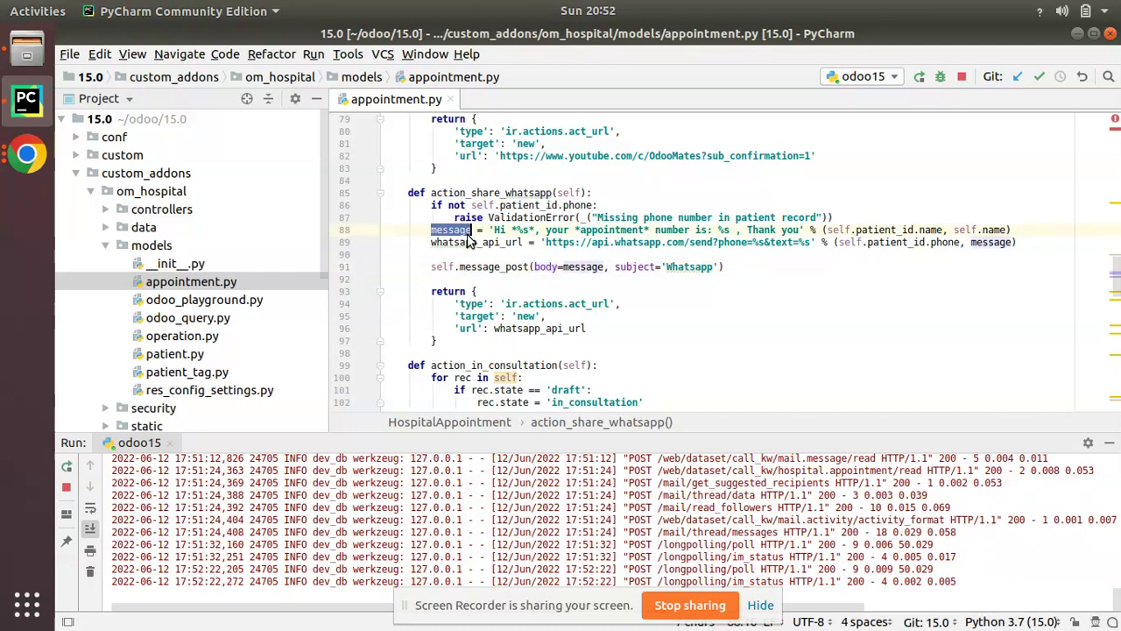
{"action": "double_click", "coordinate": [622, 267]}
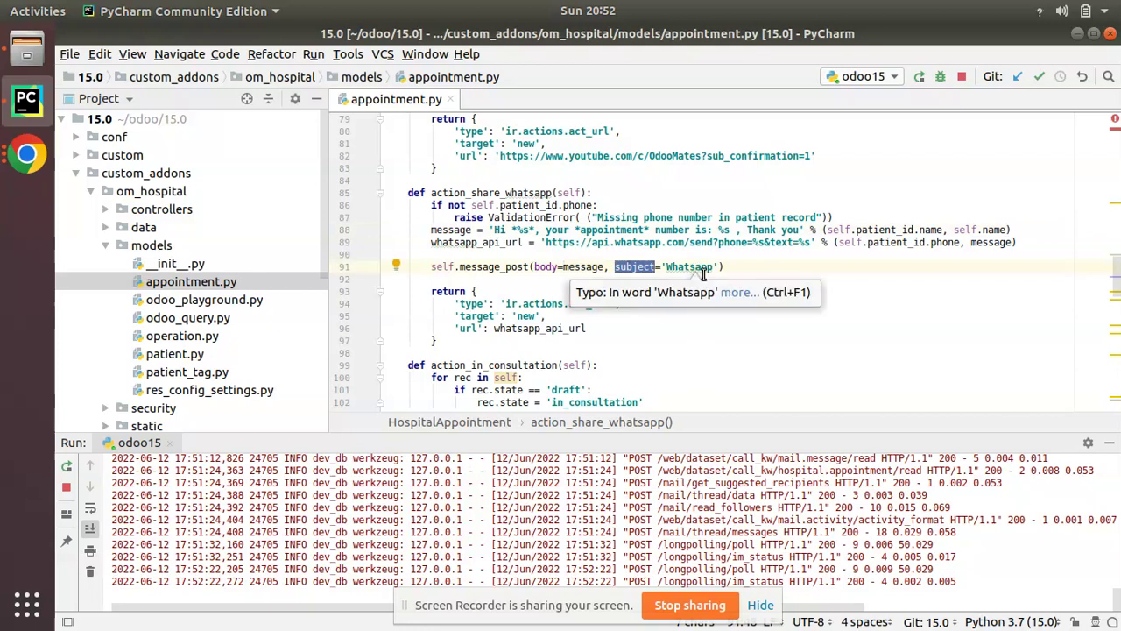
{"action": "left_click", "coordinate": [713, 268]}
{"action": "type", "text": "Me"}
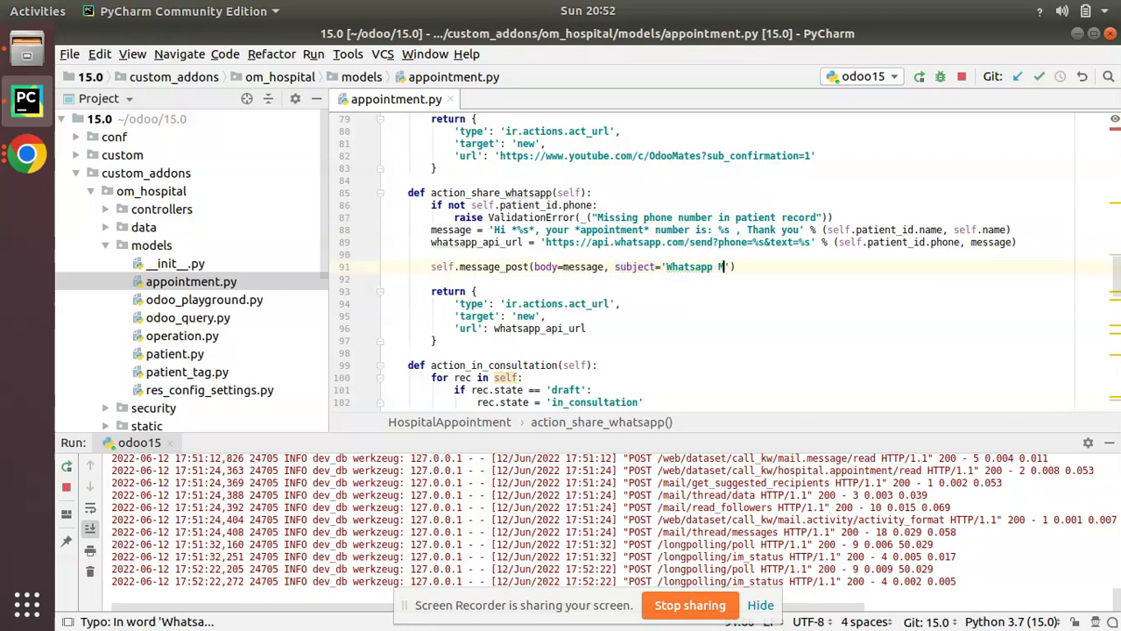
{"action": "type", "text": "ssa"}
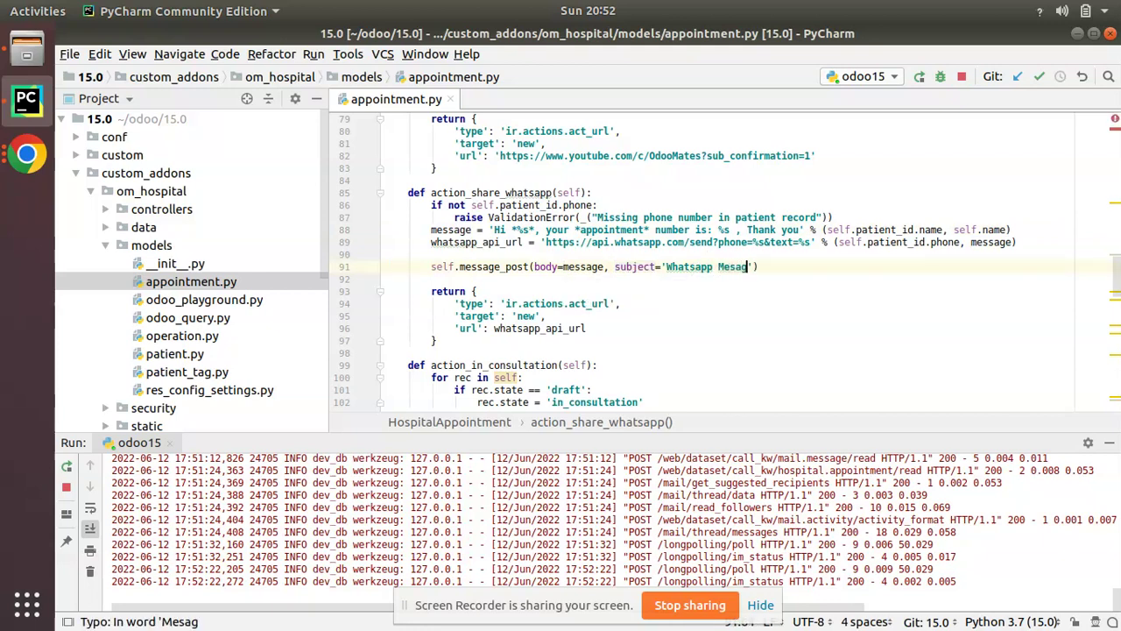
{"action": "type", "text": "ge"}
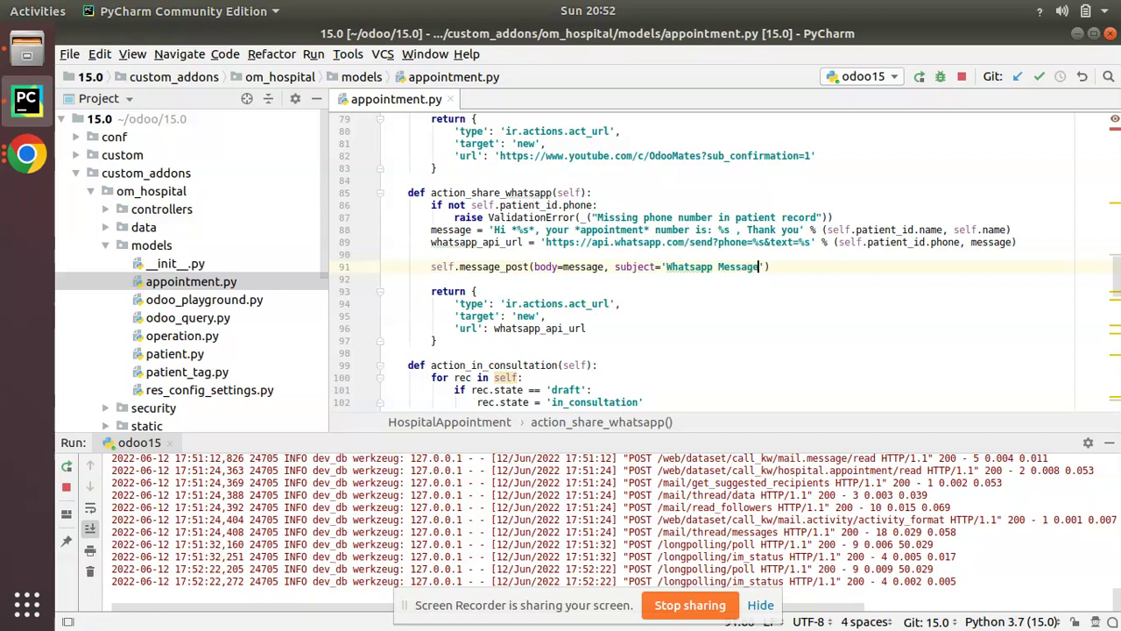
- Rerun the Odoo server and bring the Odoo browser window forward
{"action": "left_click", "coordinate": [67, 466]}
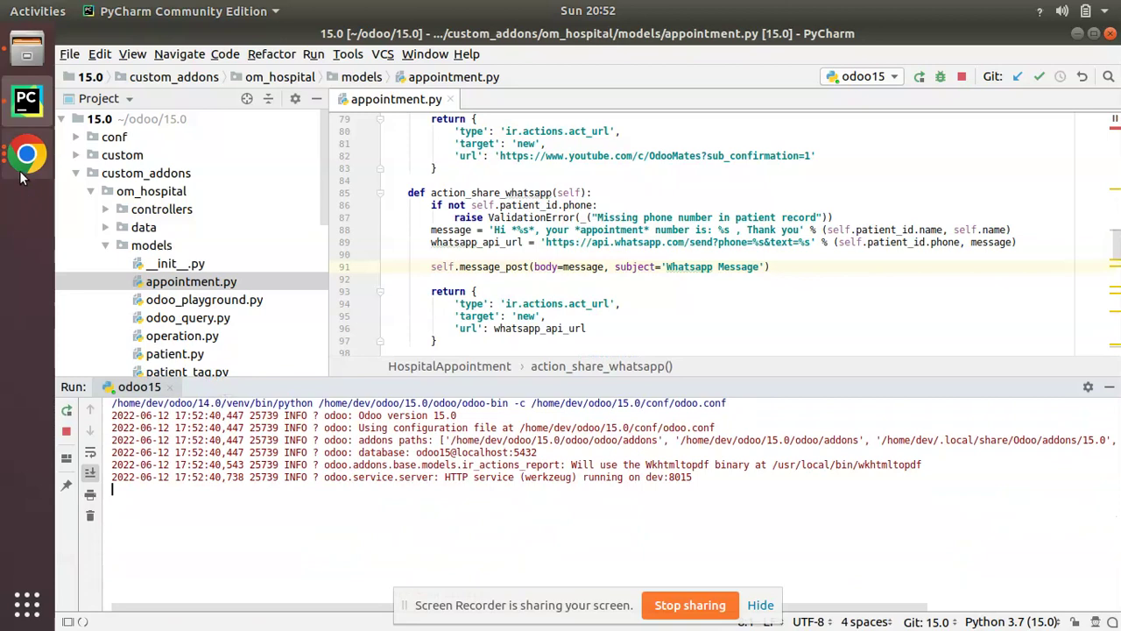
{"action": "left_click", "coordinate": [26, 155]}
{"action": "left_click", "coordinate": [105, 125]}
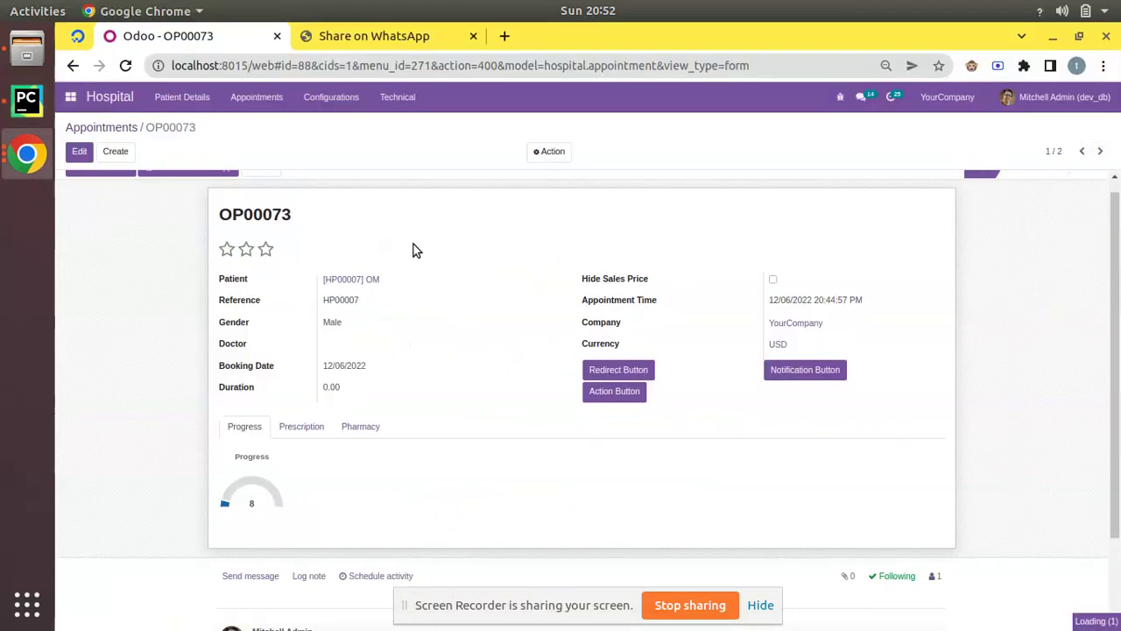
- Create and save an appointment for patient [HP00007] OM, then reload the page
{"action": "scroll", "coordinate": [413, 249], "scroll_direction": "down", "scroll_amount": 3}
{"action": "scroll", "coordinate": [205, 246], "scroll_direction": "down", "scroll_amount": 5}
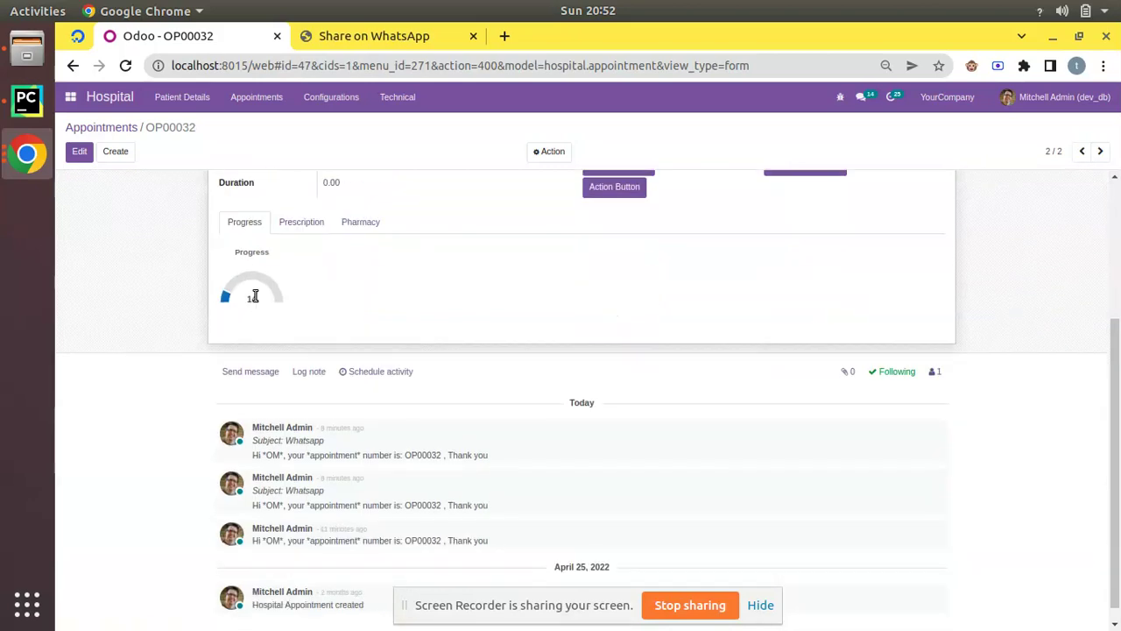
{"action": "left_click", "coordinate": [116, 153]}
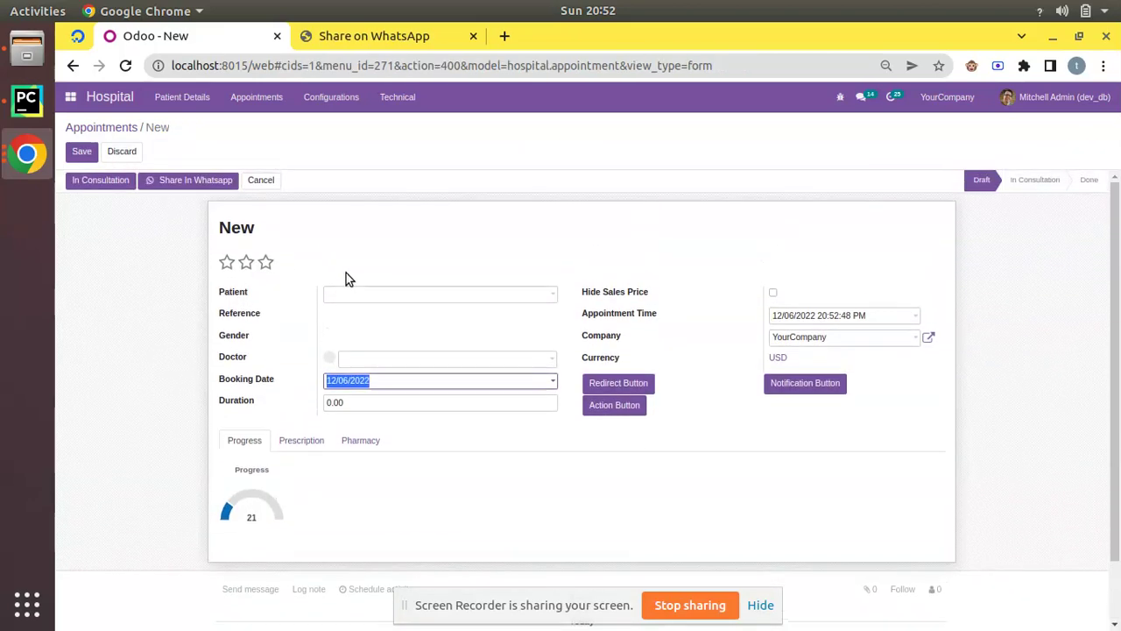
{"action": "left_click", "coordinate": [356, 298]}
{"action": "left_click", "coordinate": [363, 317]}
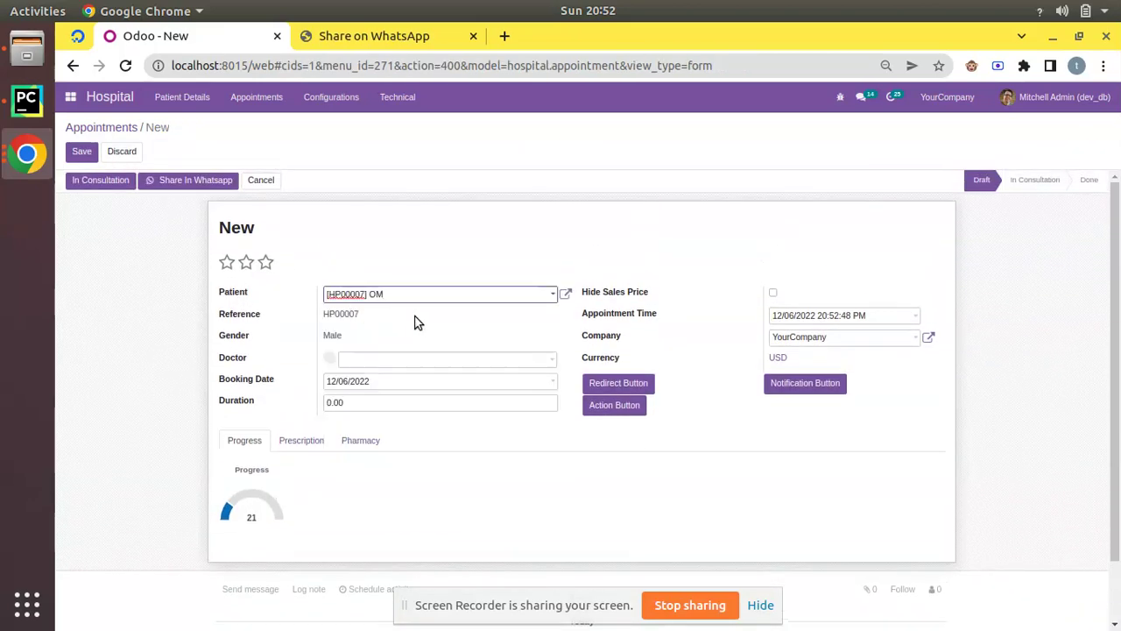
{"action": "left_click", "coordinate": [83, 152]}
{"action": "scroll", "coordinate": [135, 224], "scroll_direction": "down", "scroll_amount": 1}
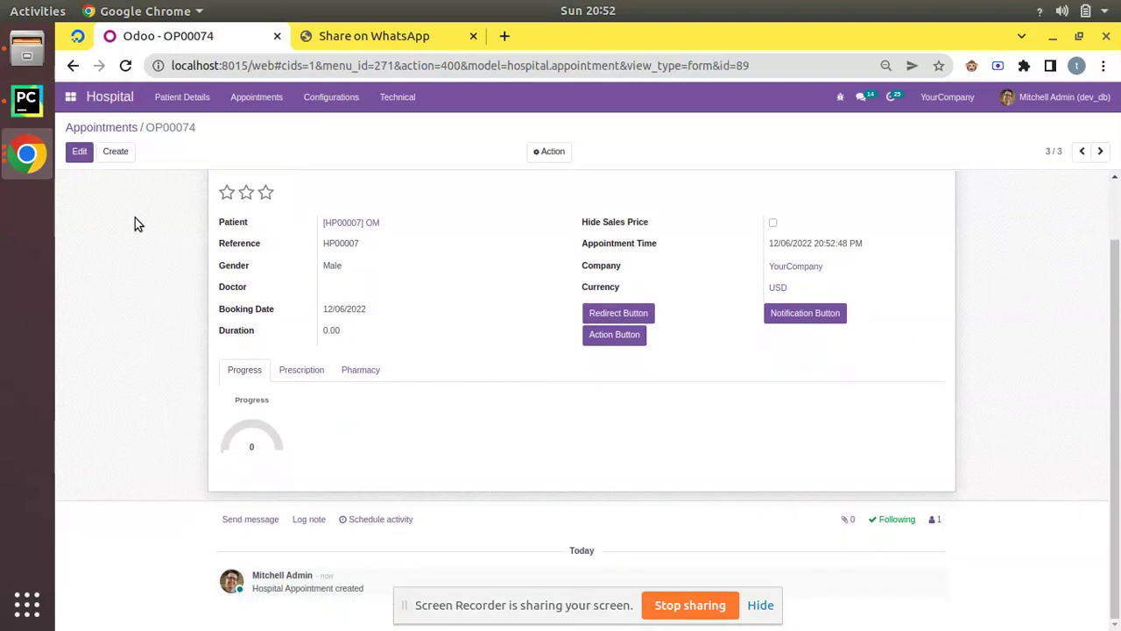
{"action": "left_click", "coordinate": [125, 66]}
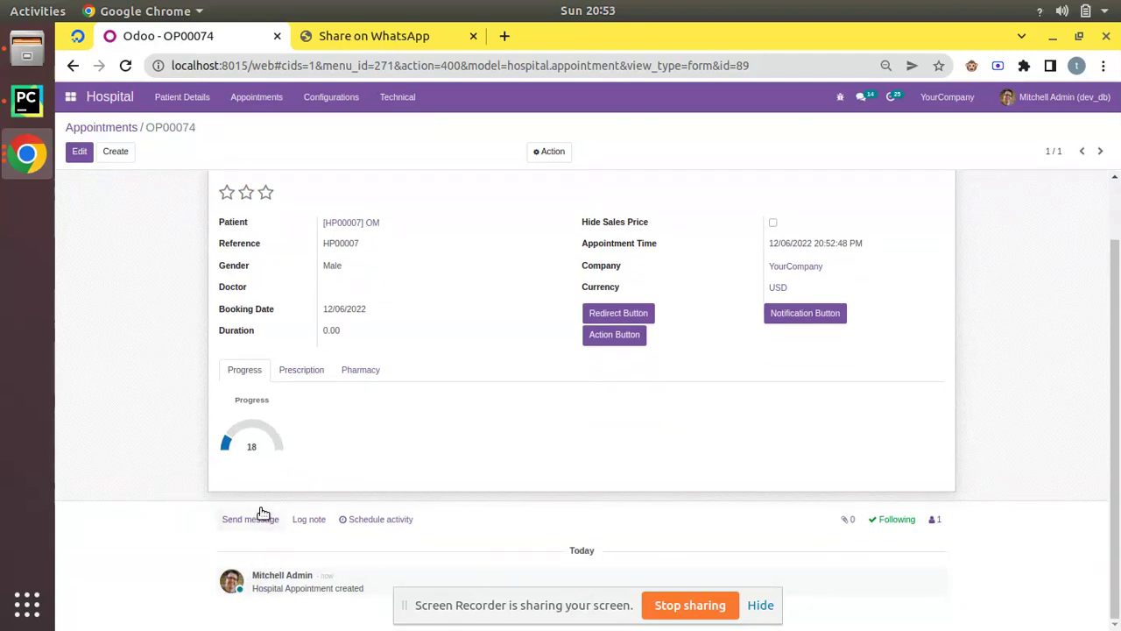
- Share OP00074 on WhatsApp and confirm the new 'Whatsapp Message' post in its chatter
{"action": "mouse_move", "coordinate": [307, 581]}
{"action": "left_click_drag", "start_coordinate": [263, 589], "coordinate": [322, 588]}
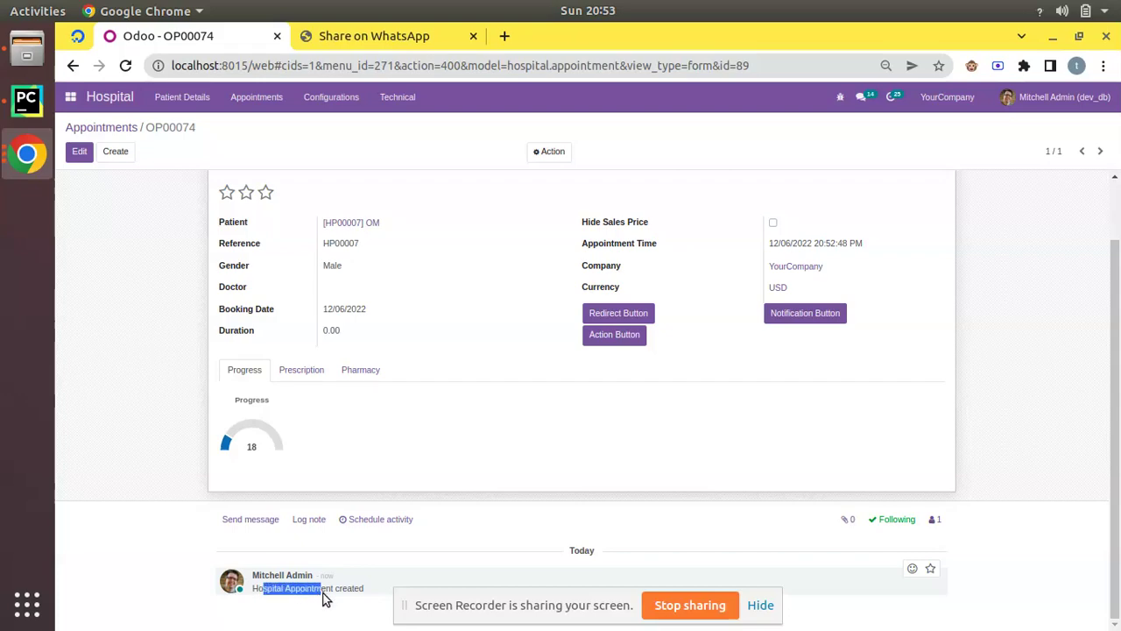
{"action": "scroll", "coordinate": [317, 511], "scroll_direction": "up", "scroll_amount": 2}
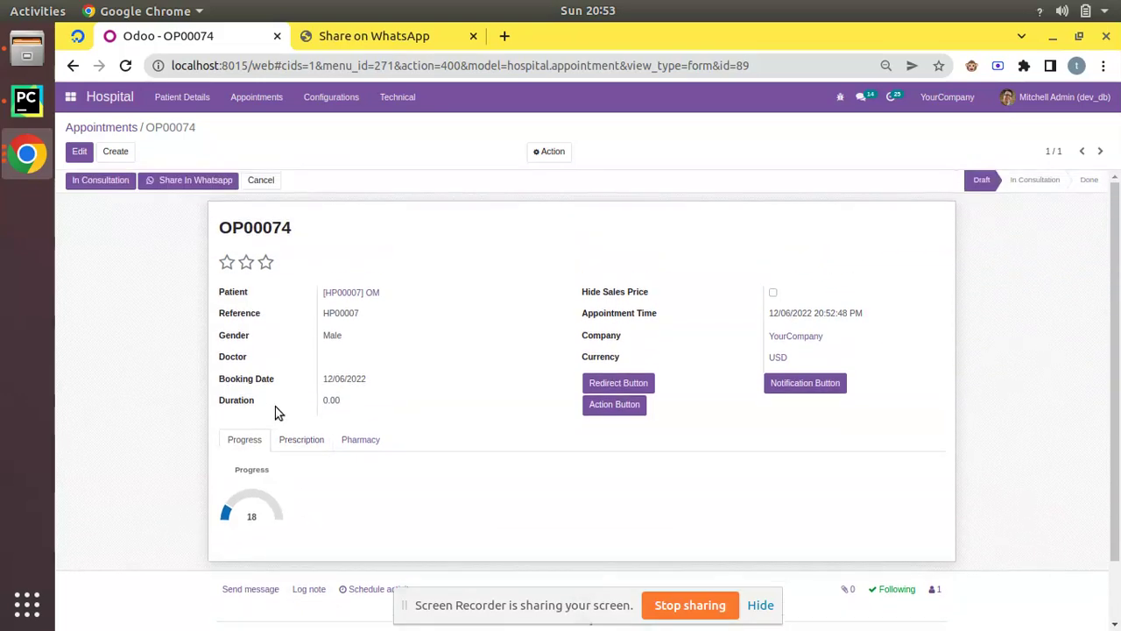
{"action": "left_click", "coordinate": [159, 184]}
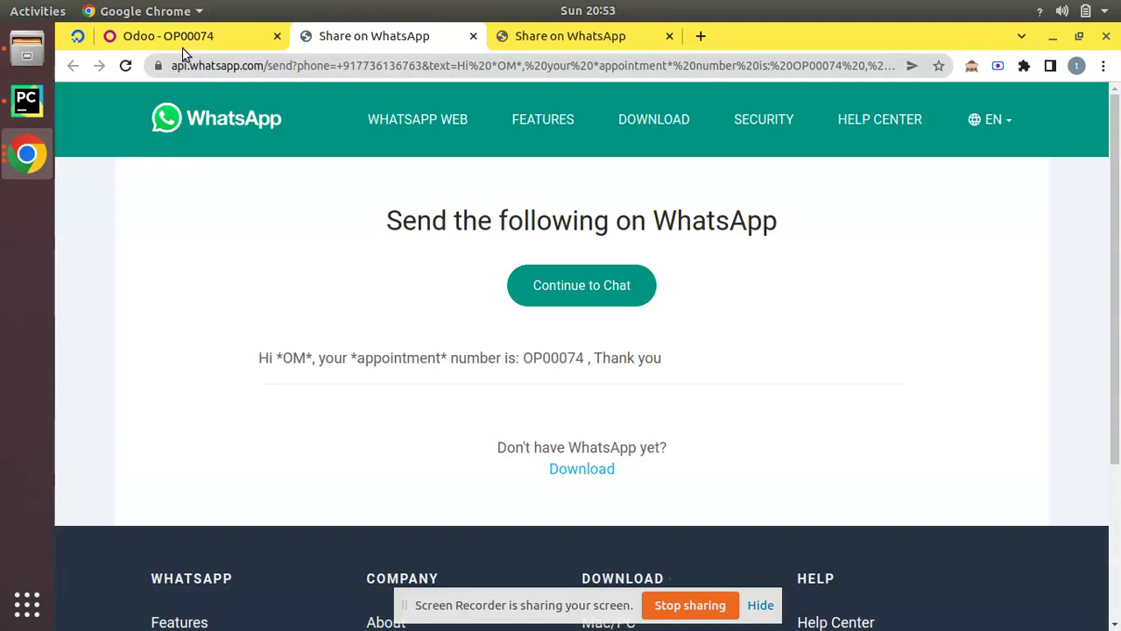
{"action": "left_click", "coordinate": [182, 35]}
{"action": "scroll", "coordinate": [292, 474], "scroll_direction": "down", "scroll_amount": 3}
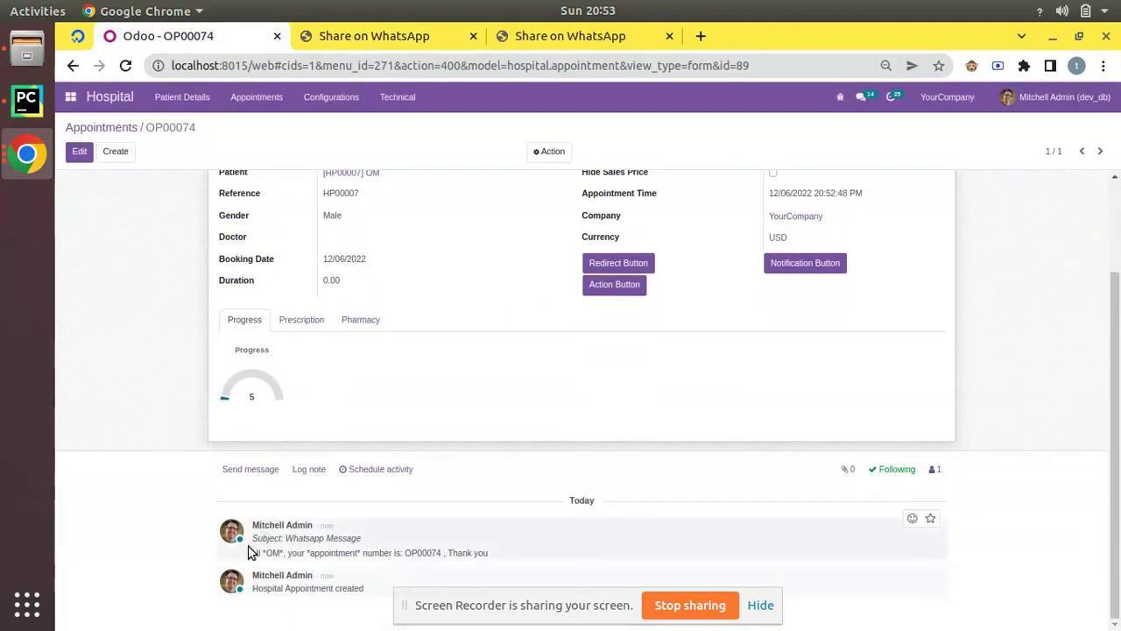
{"action": "mouse_move", "coordinate": [253, 536]}
{"action": "left_mouse_down"}
{"action": "mouse_move", "coordinate": [302, 554]}
{"action": "mouse_move", "coordinate": [363, 540]}
{"action": "left_mouse_up"}
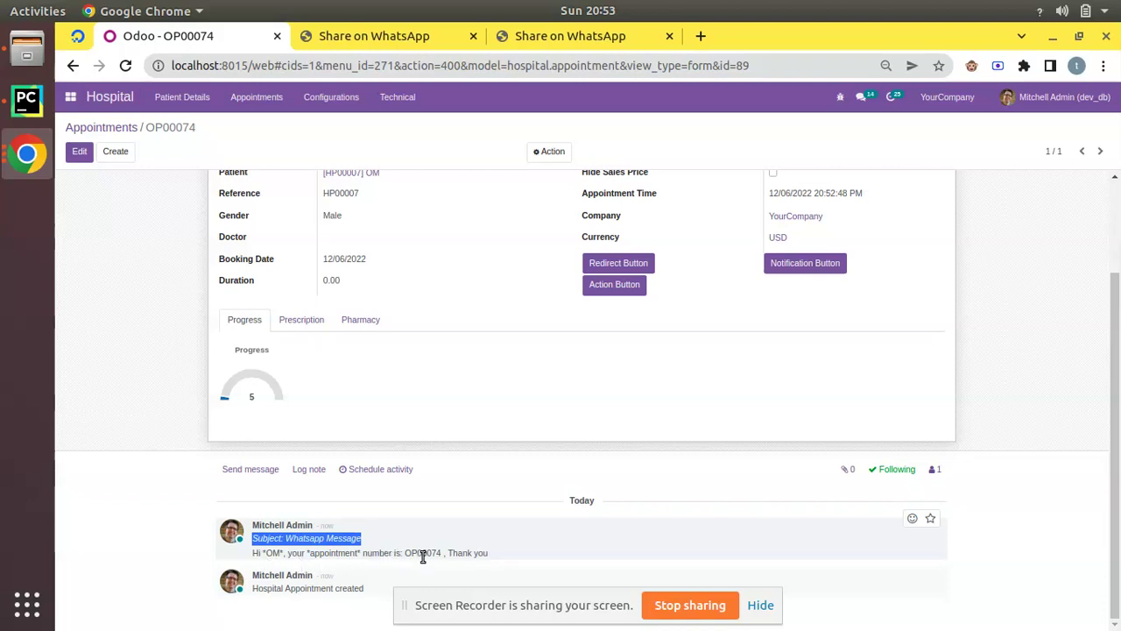
{"action": "scroll", "coordinate": [362, 446], "scroll_direction": "up", "scroll_amount": 2}
{"action": "scroll", "coordinate": [398, 464], "scroll_direction": "down", "scroll_amount": 2}
- Comment out the message_post line with Ctrl+/, rerun the server, and reload OP00074 in Odoo
{"action": "left_click", "coordinate": [26, 99]}
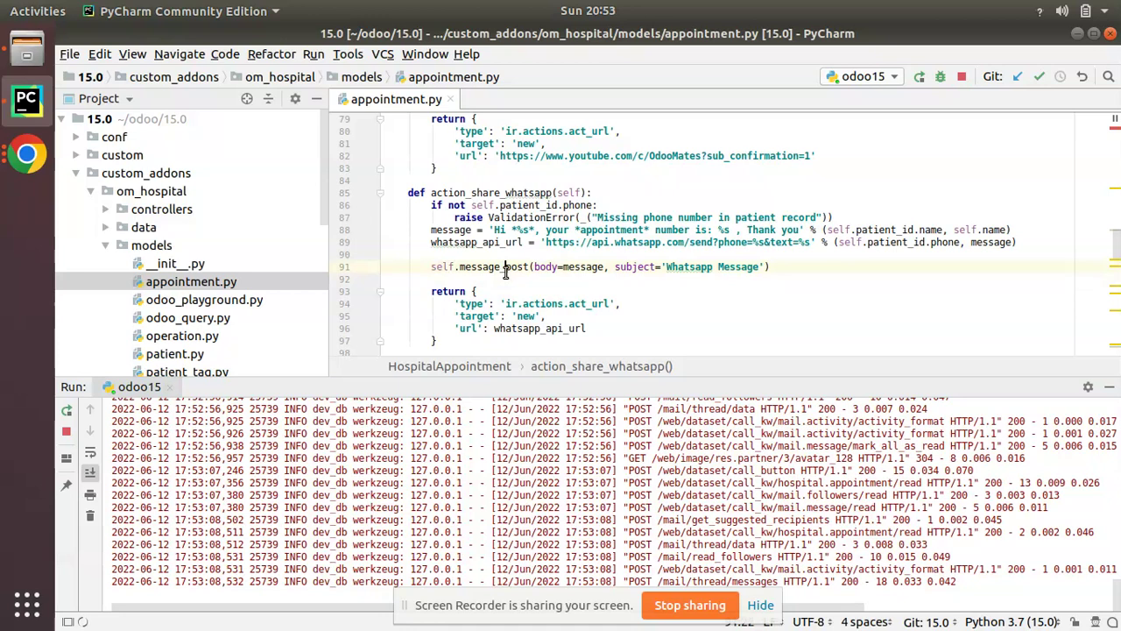
{"action": "left_click", "coordinate": [506, 271]}
{"action": "key", "text": "ctrl+slash"}
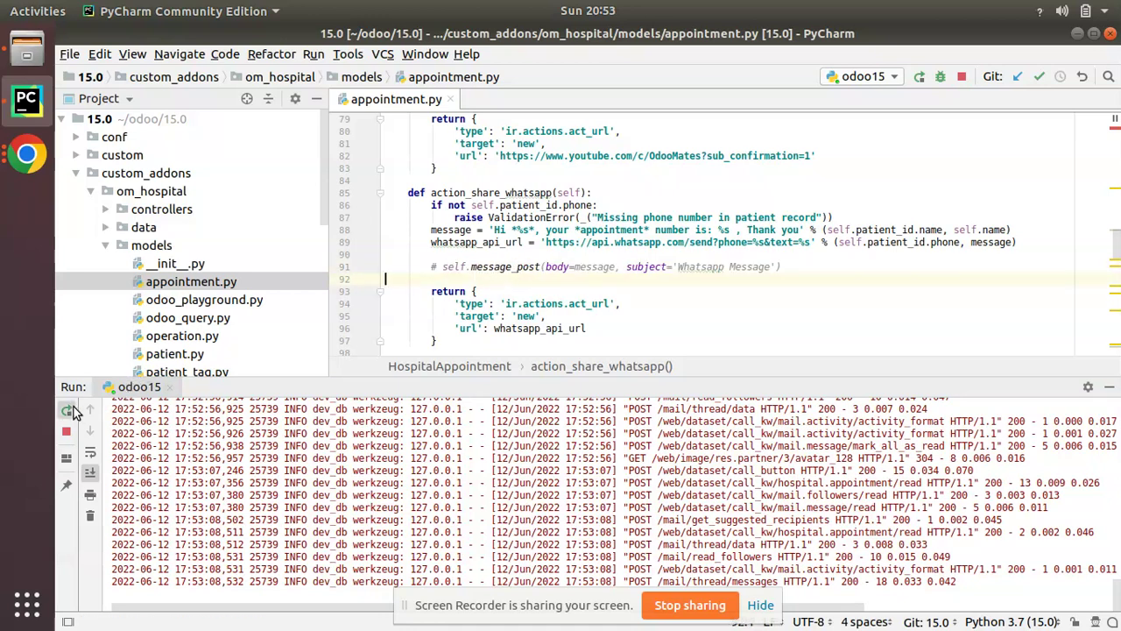
{"action": "left_click", "coordinate": [70, 409]}
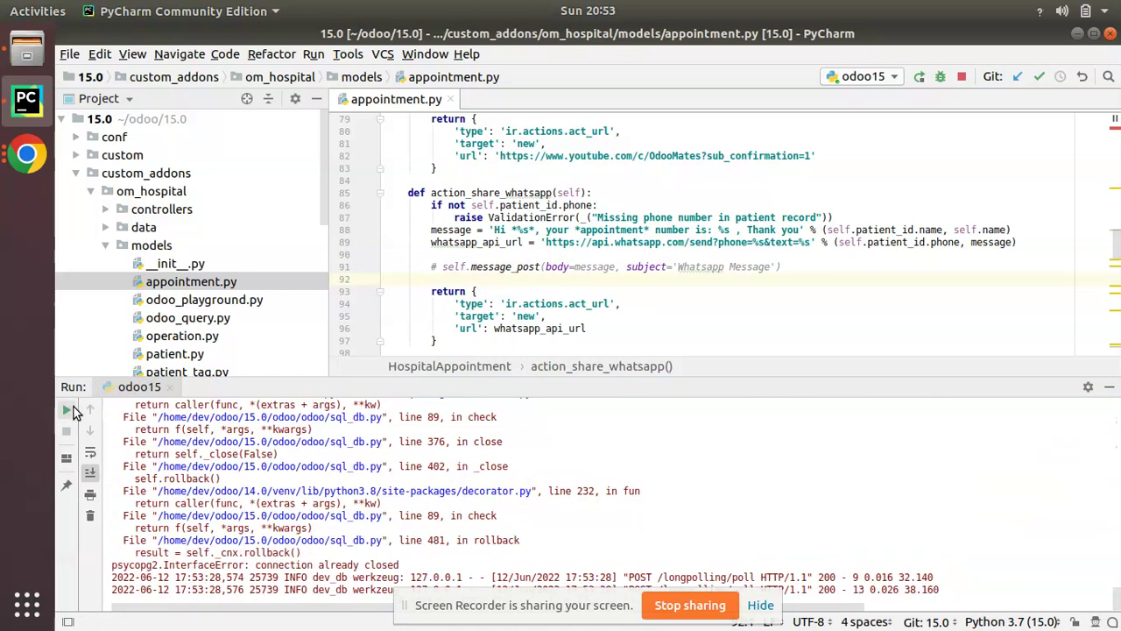
{"action": "left_click", "coordinate": [12, 156]}
{"action": "left_click", "coordinate": [144, 120]}
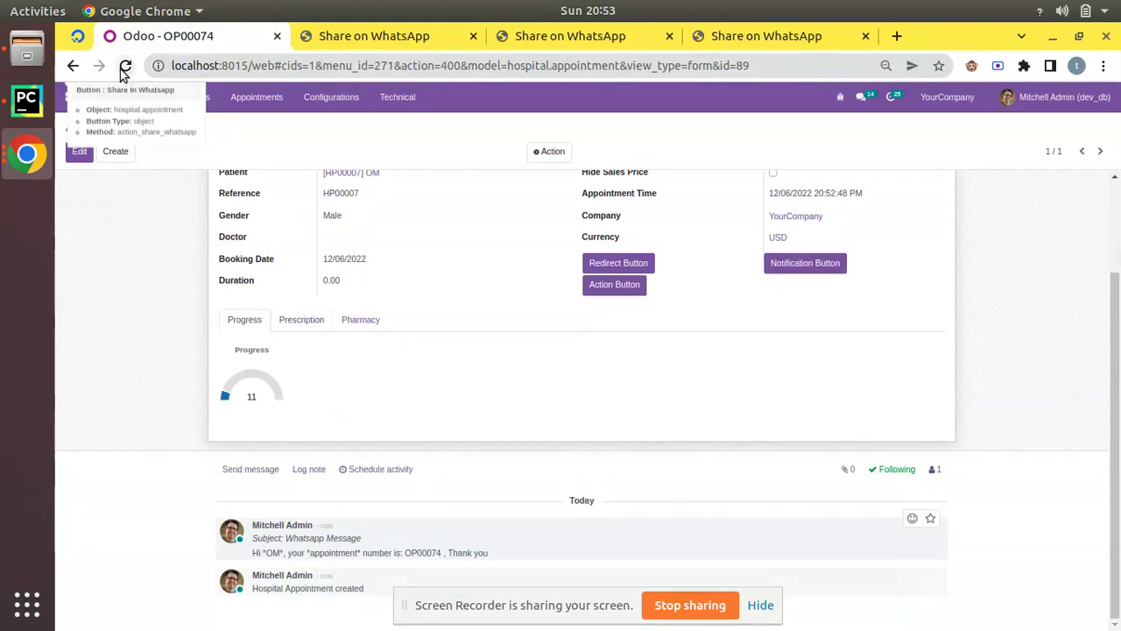
{"action": "left_click", "coordinate": [125, 66]}
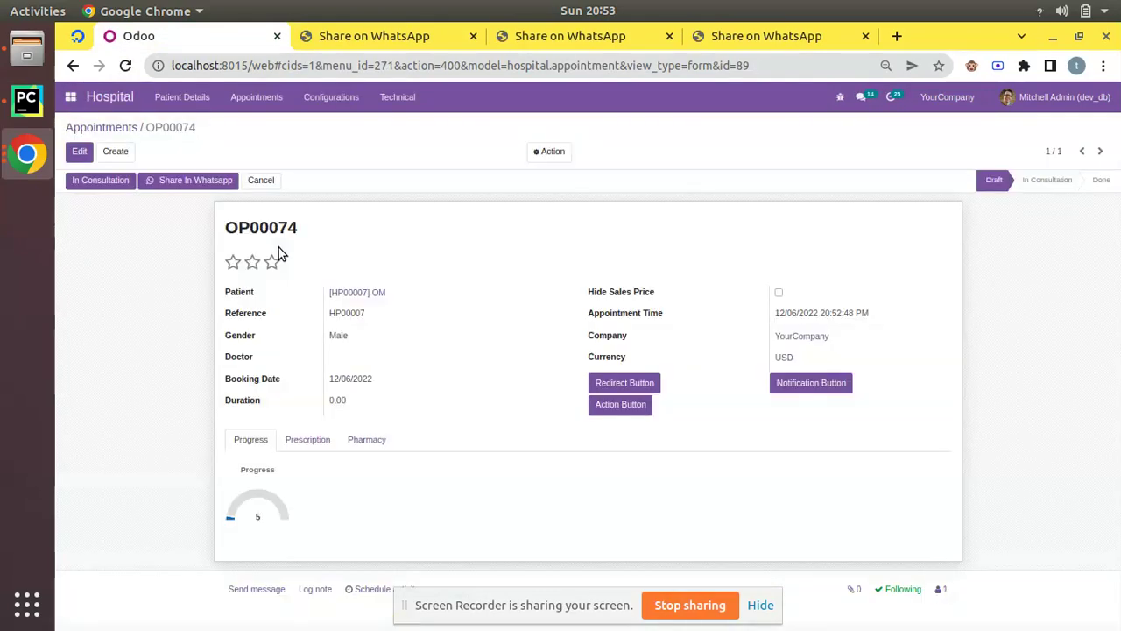
- Uncomment the message_post line, restart the server with Ctrl+F5, and return to the browser
{"action": "left_click", "coordinate": [26, 99]}
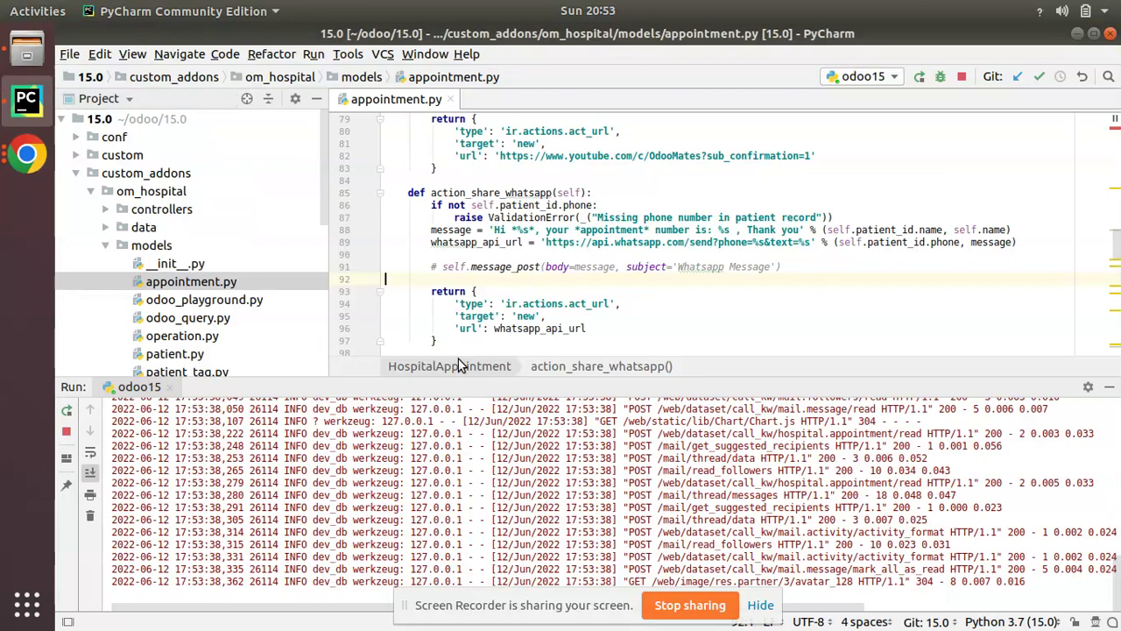
{"action": "key", "text": "ctrl+slash"}
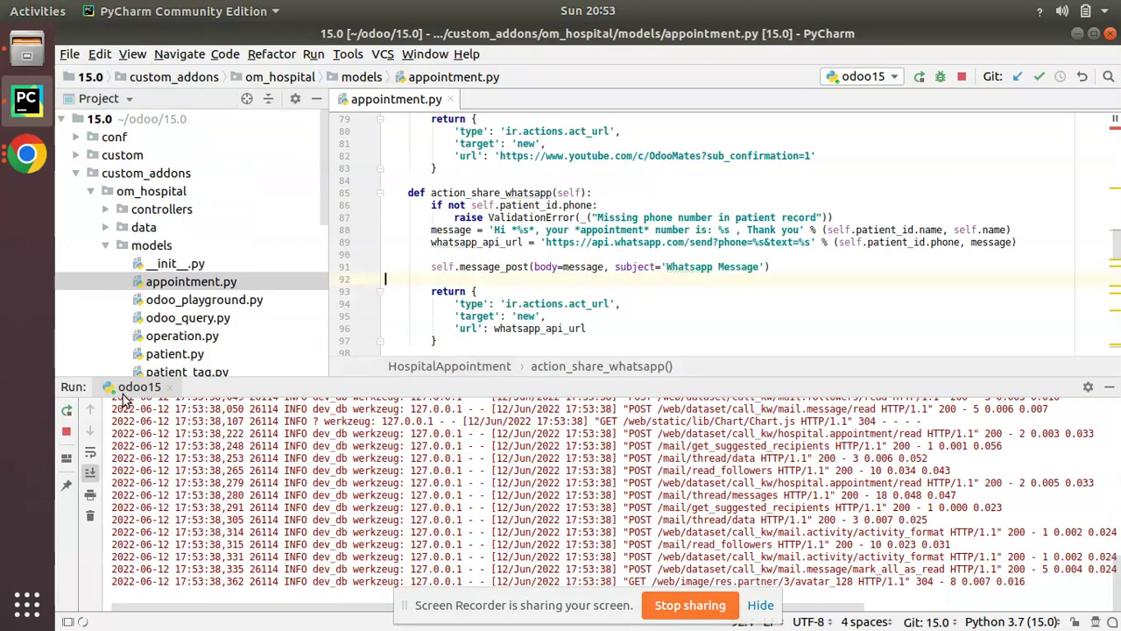
{"action": "key", "text": "ctrl+F5"}
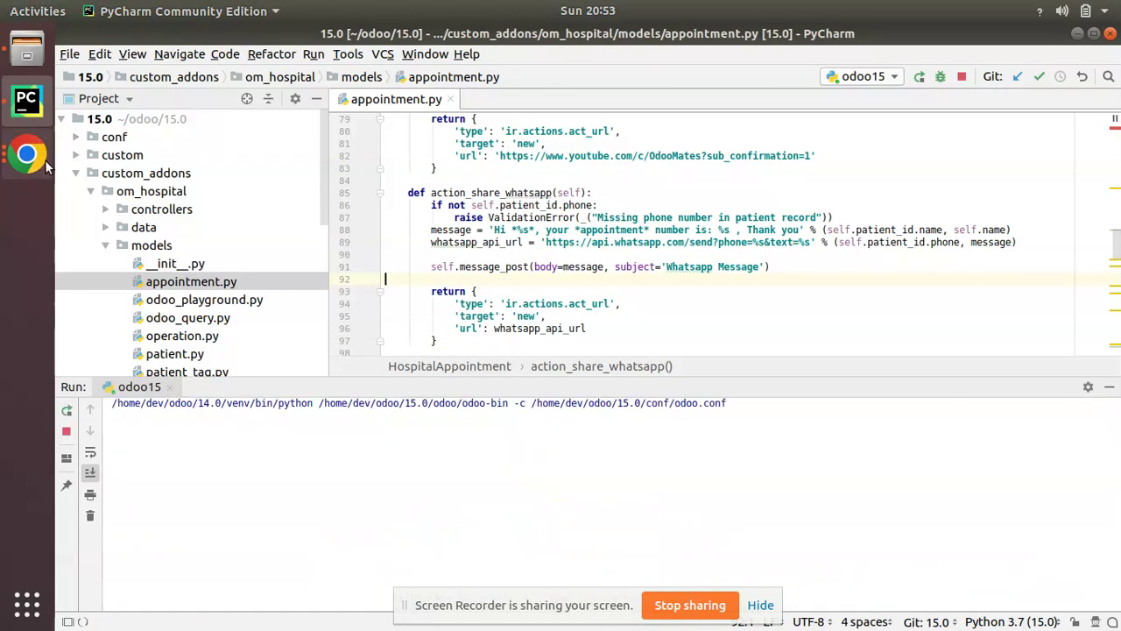
{"action": "left_click", "coordinate": [40, 164]}
{"action": "left_click", "coordinate": [163, 148]}
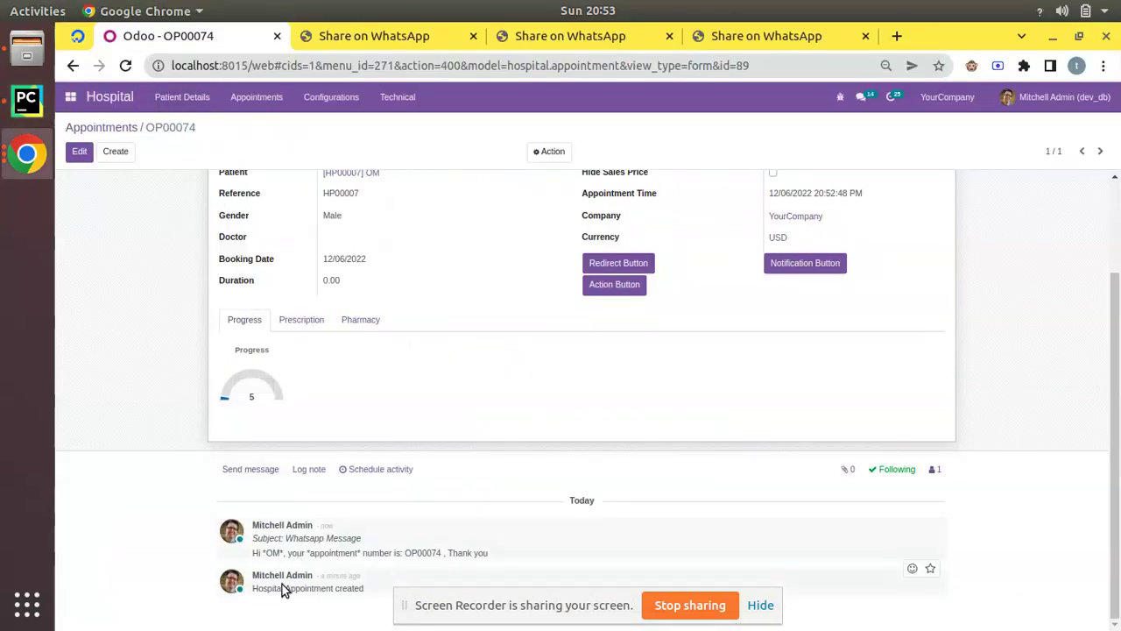
- Reshare OP00074 on WhatsApp and check the chatter for the new post
{"action": "mouse_move", "coordinate": [350, 580]}
{"action": "scroll", "coordinate": [273, 555], "scroll_direction": "up", "scroll_amount": 3}
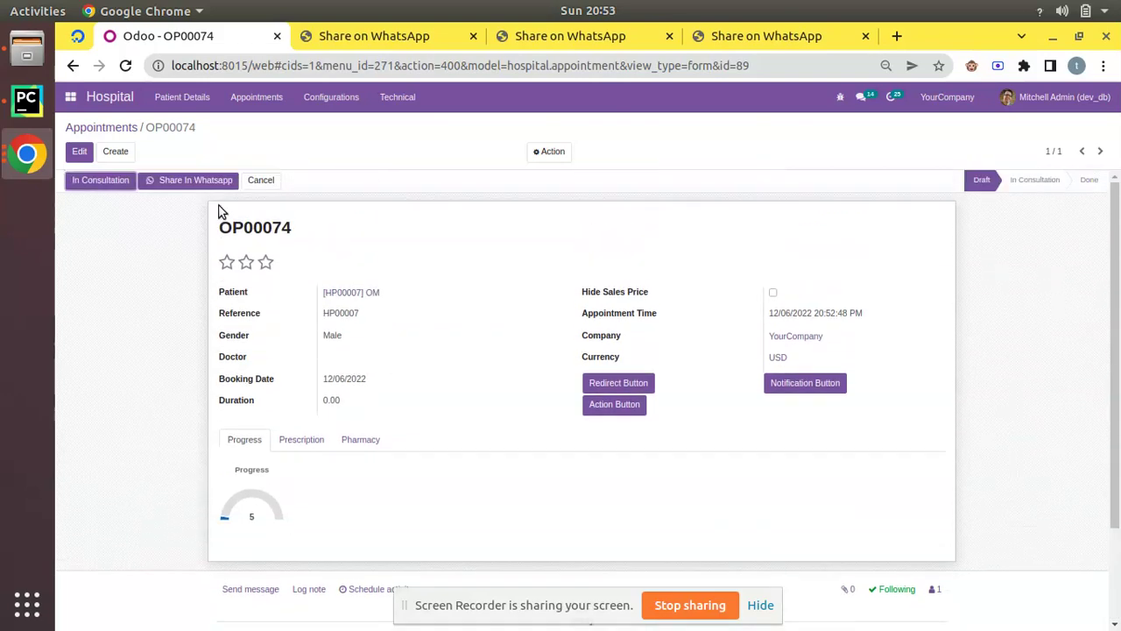
{"action": "left_click", "coordinate": [181, 180]}
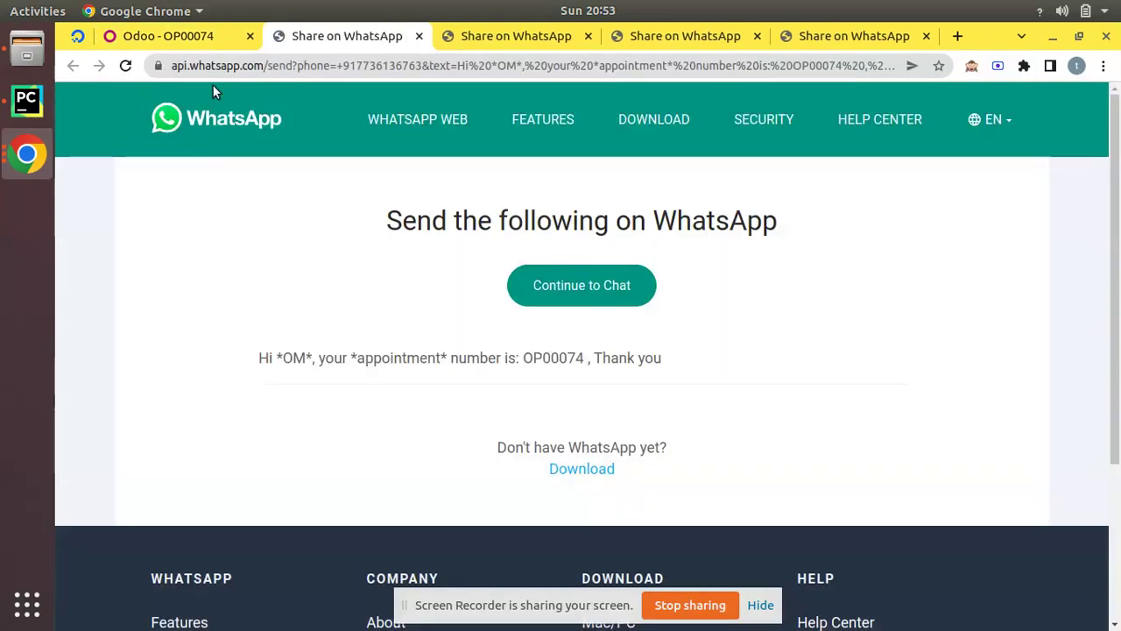
{"action": "left_click", "coordinate": [198, 42]}
{"action": "scroll", "coordinate": [295, 329], "scroll_direction": "down", "scroll_amount": 3}
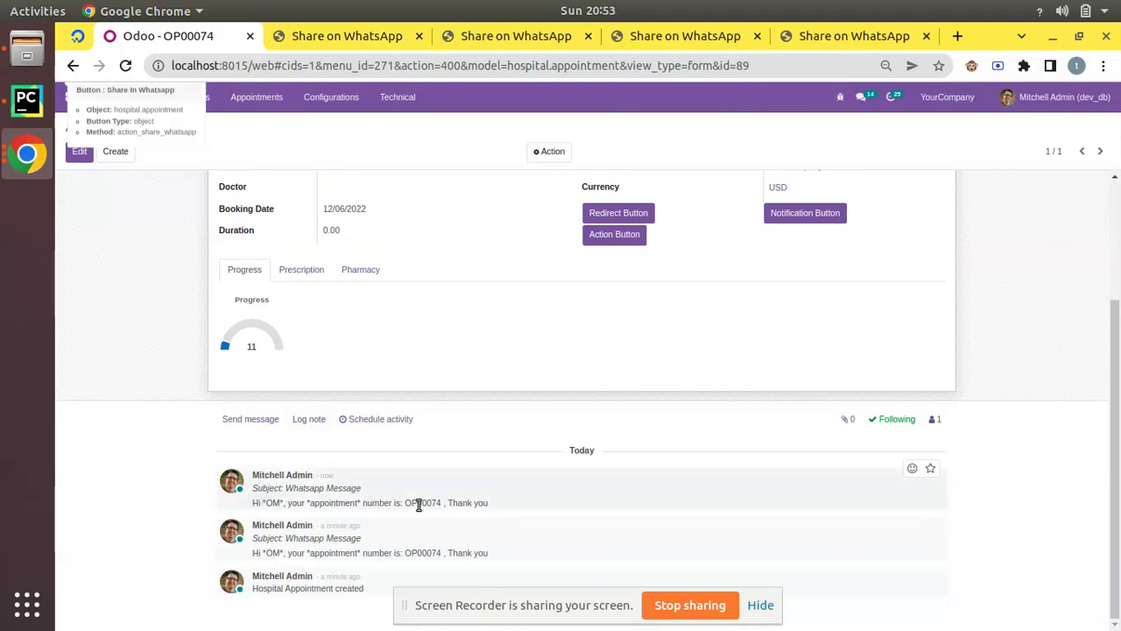
- Replace the message_post body argument with 'Test Message'
{"action": "left_click", "coordinate": [27, 98]}
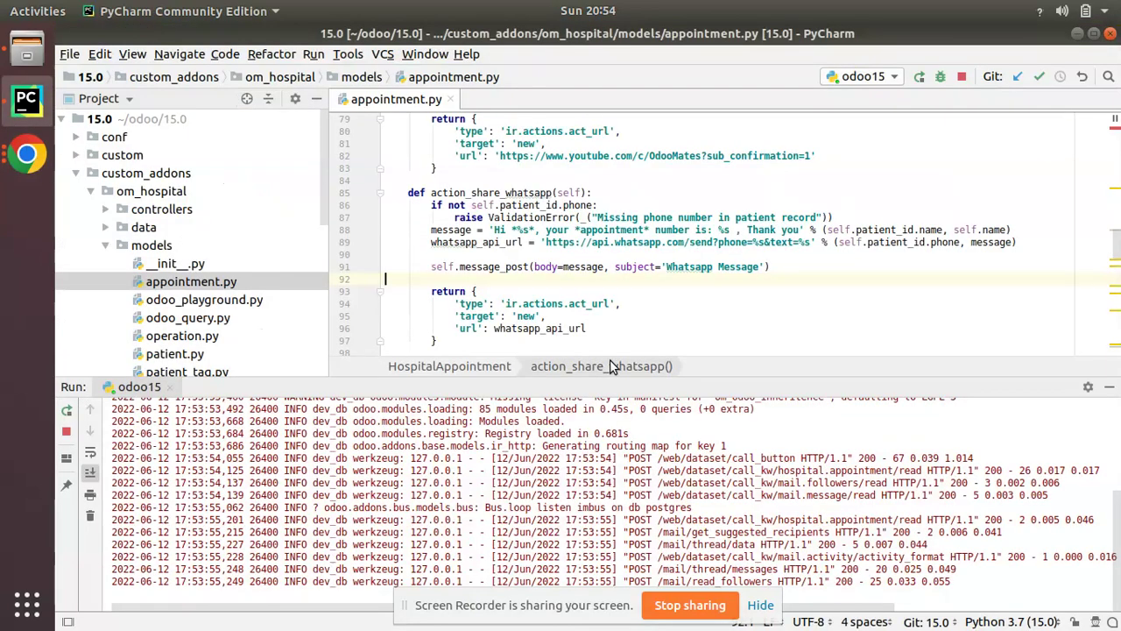
{"action": "triple_click", "coordinate": [519, 267]}
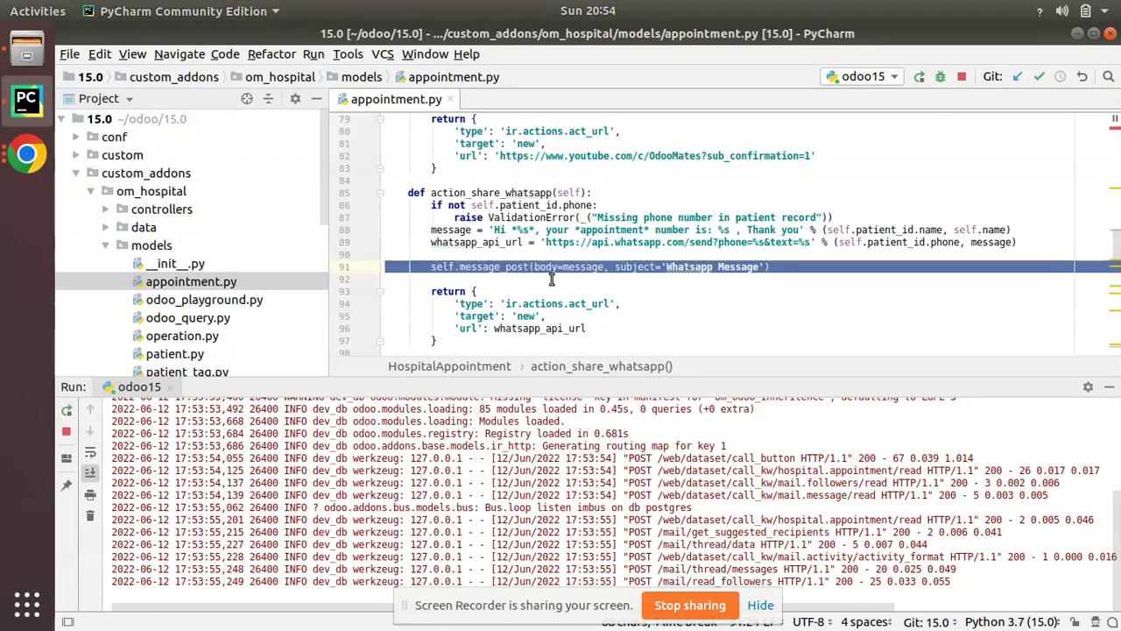
{"action": "double_click", "coordinate": [556, 266]}
{"action": "double_click", "coordinate": [571, 270]}
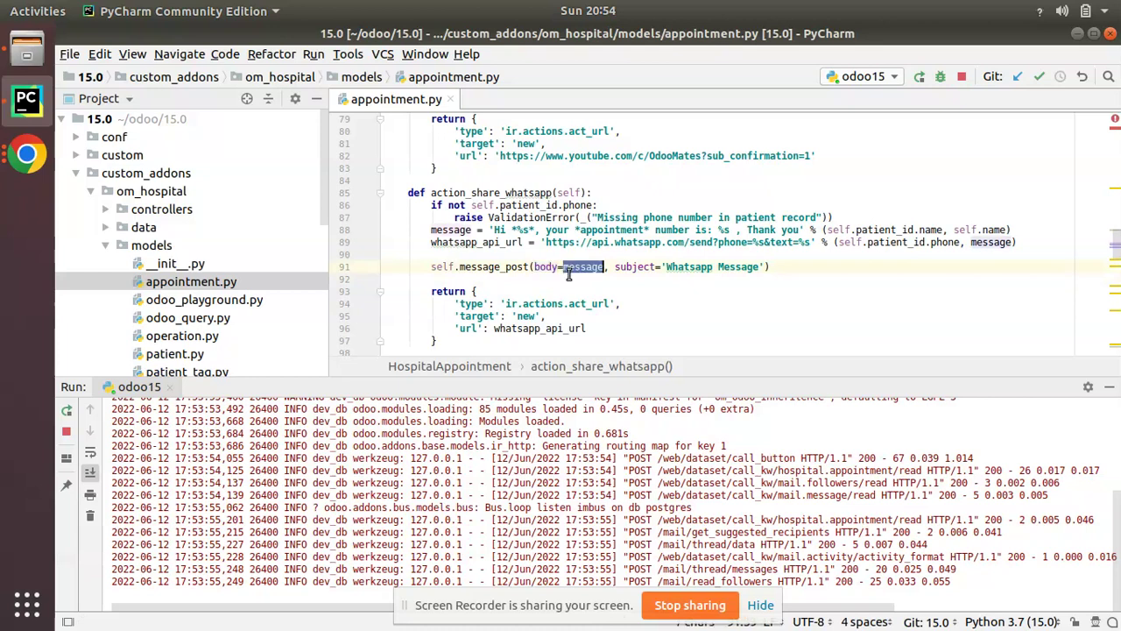
{"action": "type", "text": "'"}
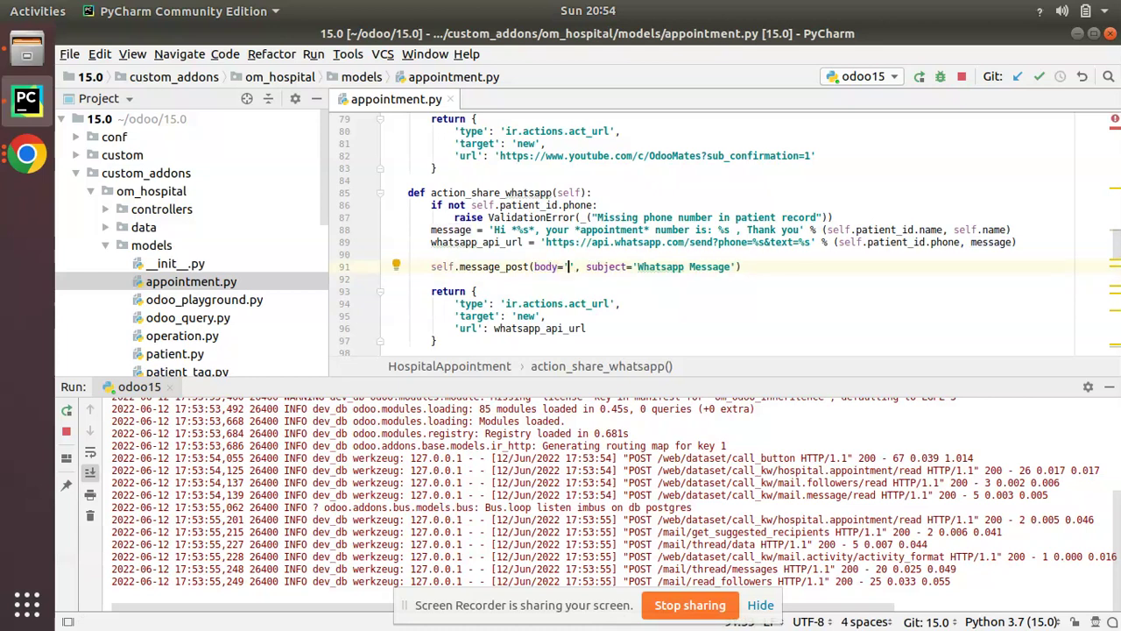
{"action": "type", "text": "Test Me"}
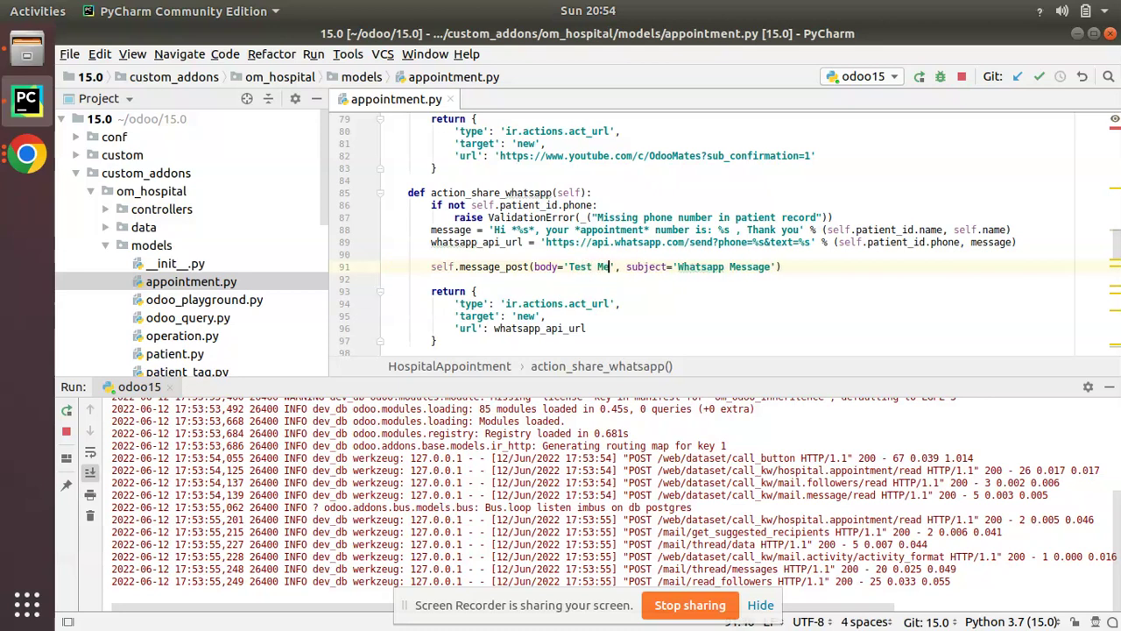
{"action": "type", "text": "ssage"}
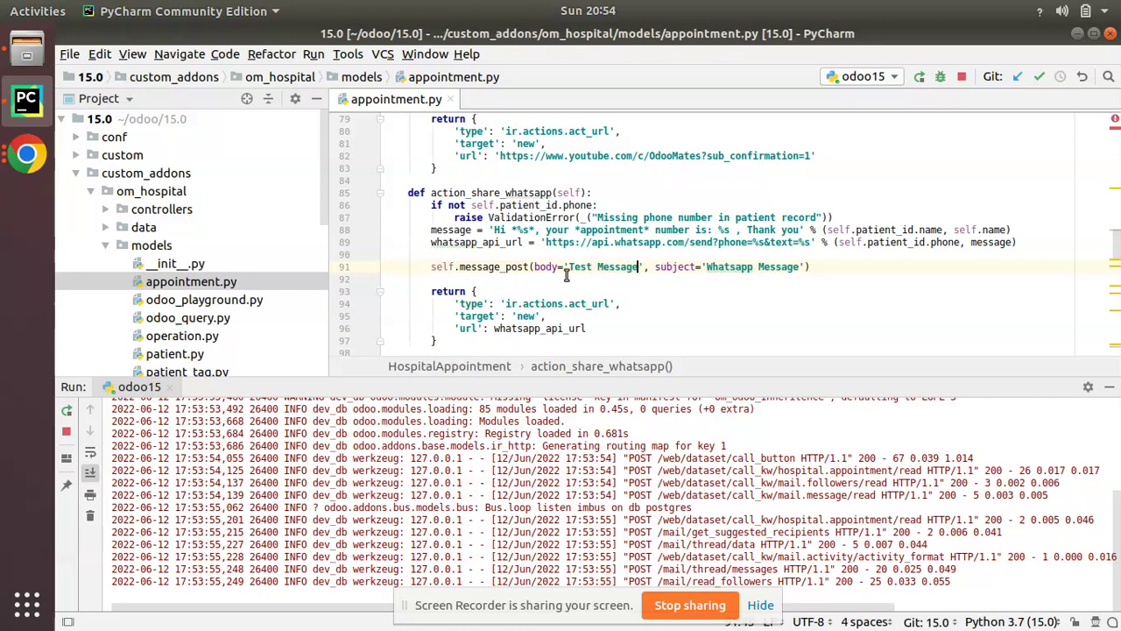
- Delete the subject argument, rerun the Odoo server, and switch to the browser
{"action": "mouse_move", "coordinate": [655, 268]}
{"action": "left_mouse_down"}
{"action": "mouse_move", "coordinate": [789, 278]}
{"action": "mouse_move", "coordinate": [805, 266]}
{"action": "left_mouse_up"}
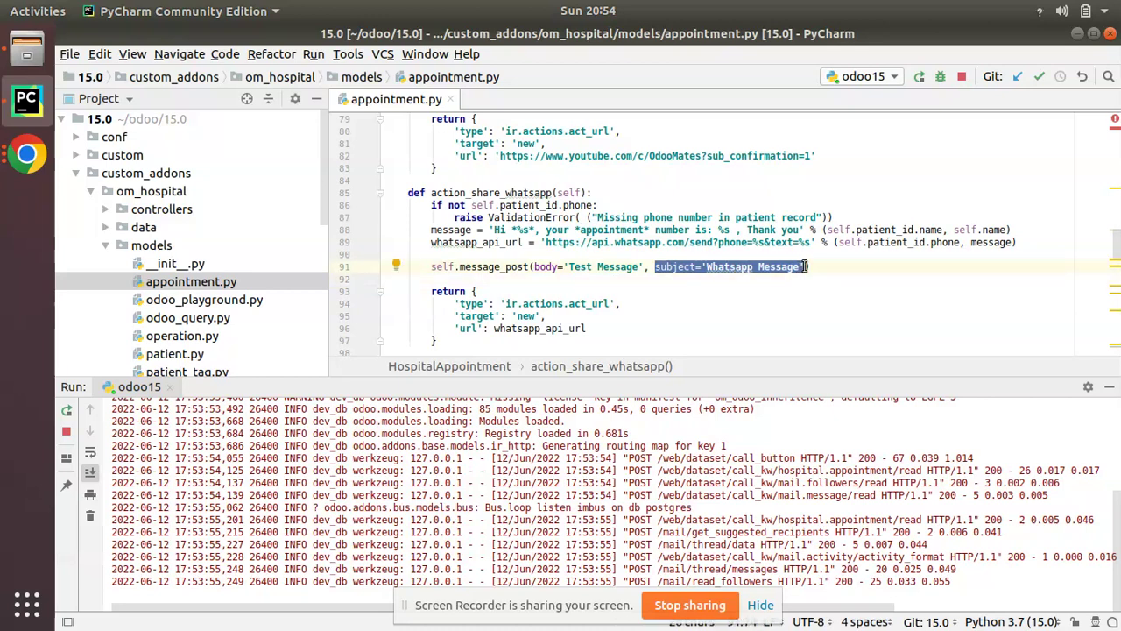
{"action": "key", "text": "BackSpace"}
{"action": "key", "text": "BackSpace"}
{"action": "key", "text": "BackSpace"}
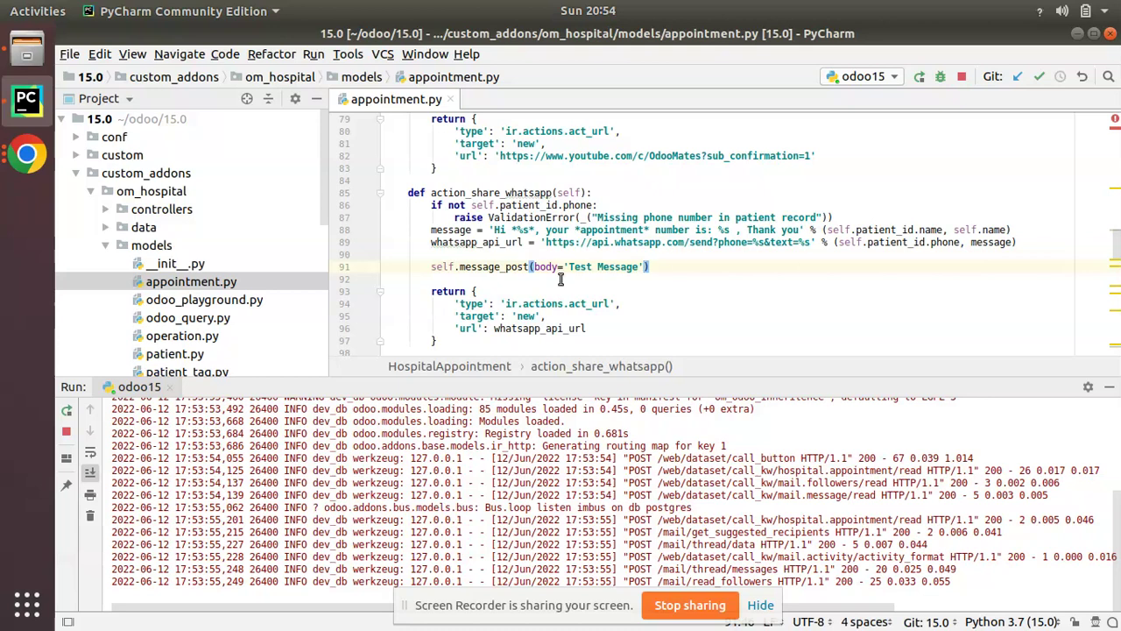
{"action": "left_click", "coordinate": [67, 412]}
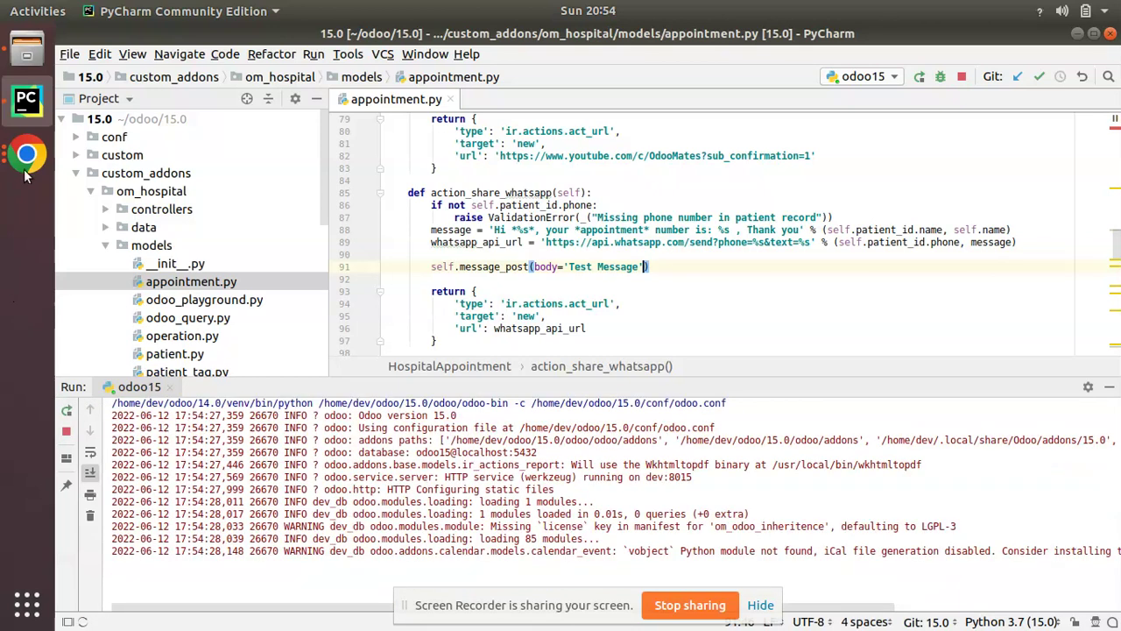
{"action": "left_click", "coordinate": [27, 155]}
- Share OP00074 to WhatsApp again and check the new subject-less 'Test Message' chatter note
{"action": "left_click", "coordinate": [113, 123]}
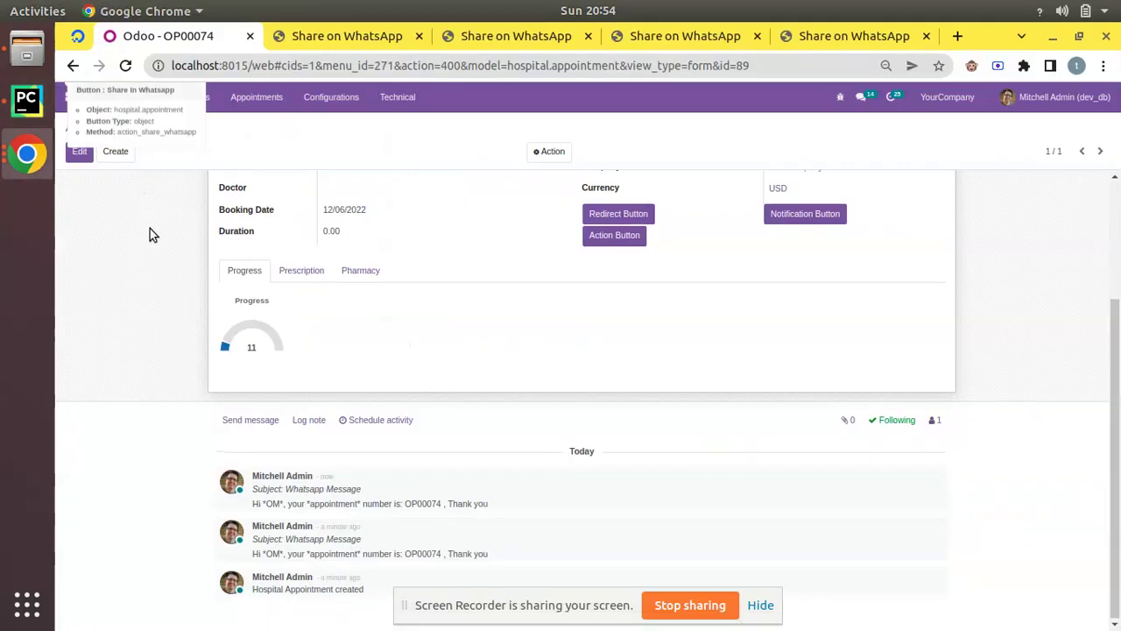
{"action": "scroll", "coordinate": [150, 228], "scroll_direction": "up", "scroll_amount": 5}
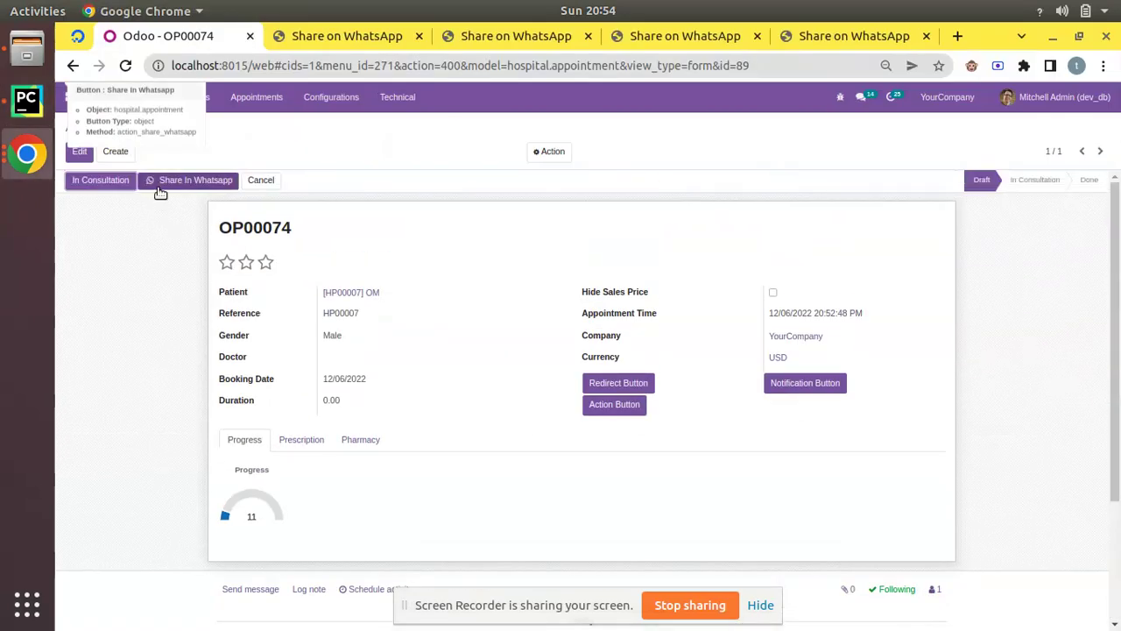
{"action": "left_click", "coordinate": [158, 185]}
{"action": "left_click", "coordinate": [155, 36]}
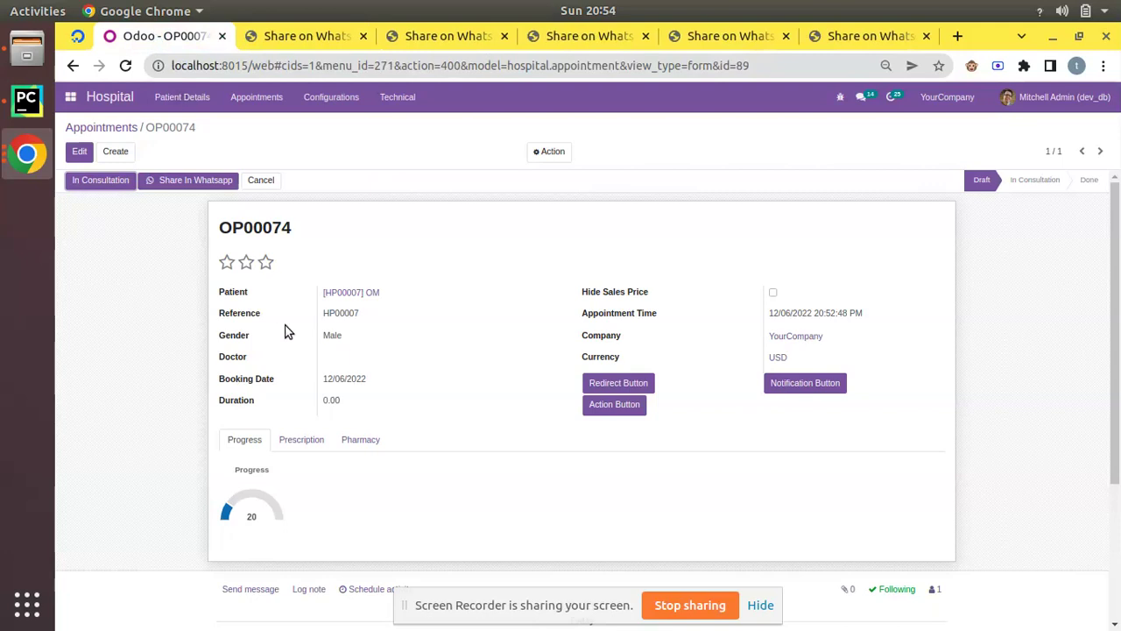
{"action": "scroll", "coordinate": [290, 331], "scroll_direction": "down", "scroll_amount": 3}
{"action": "mouse_move", "coordinate": [578, 446]}
{"action": "triple_click", "coordinate": [275, 453]}
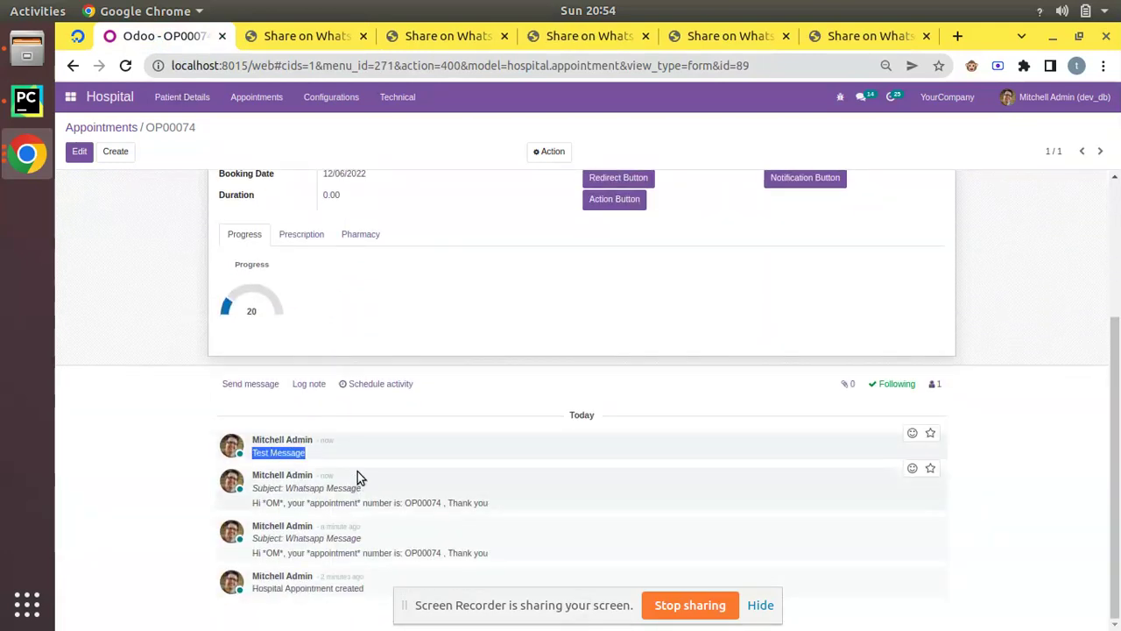
- Undo line 91's test edit so message_post uses body=message, subject 'Whatsapp Message'
{"action": "left_click", "coordinate": [26, 101]}
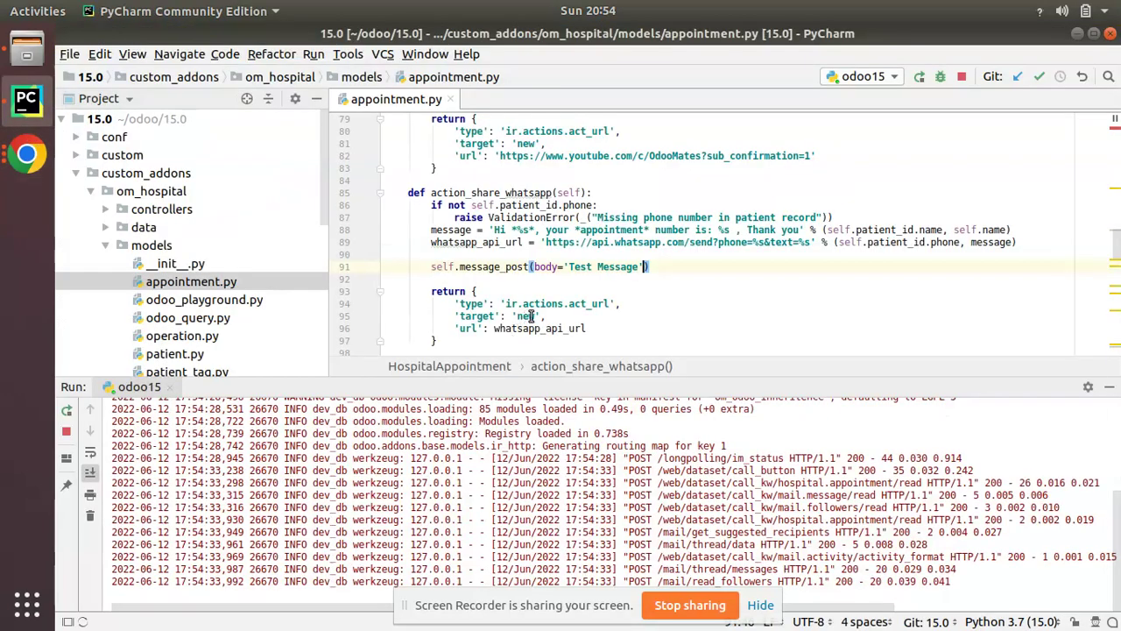
{"action": "key", "text": "ctrl+z"}
{"action": "key", "text": "ctrl+z"}
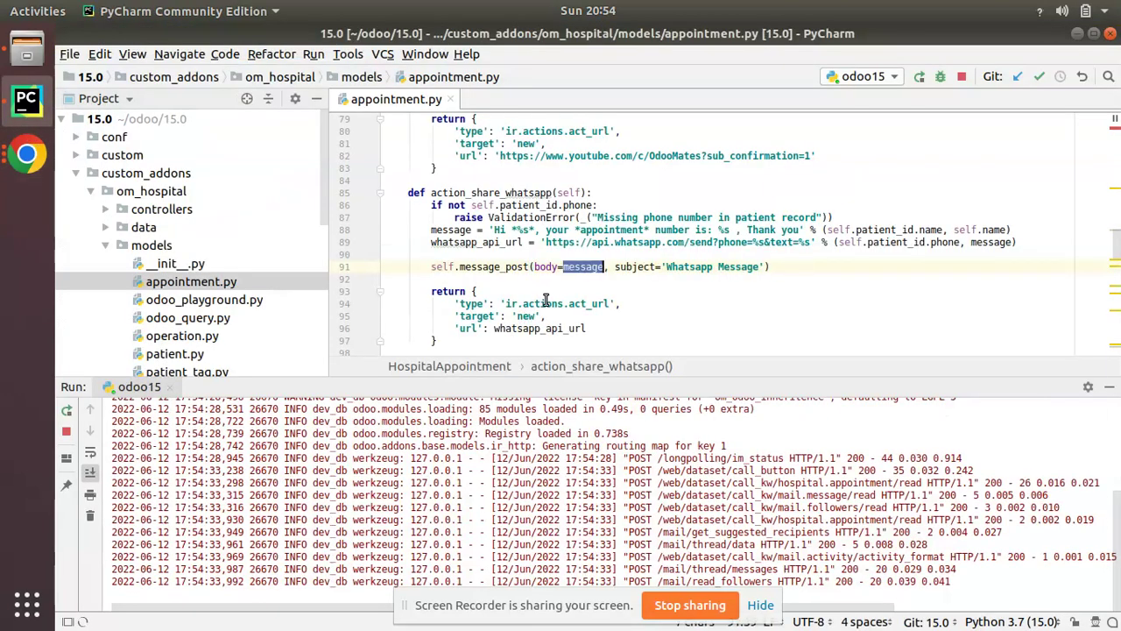
{"action": "key", "text": "ctrl+z"}
{"action": "left_click", "coordinate": [600, 290]}
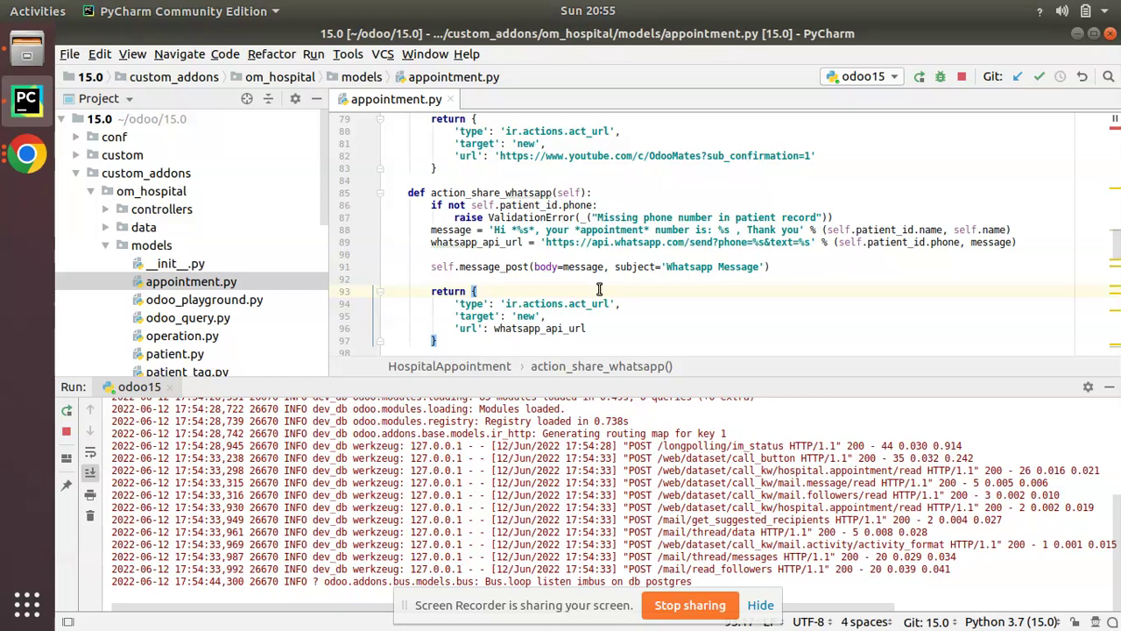
{"action": "left_click", "coordinate": [27, 154]}
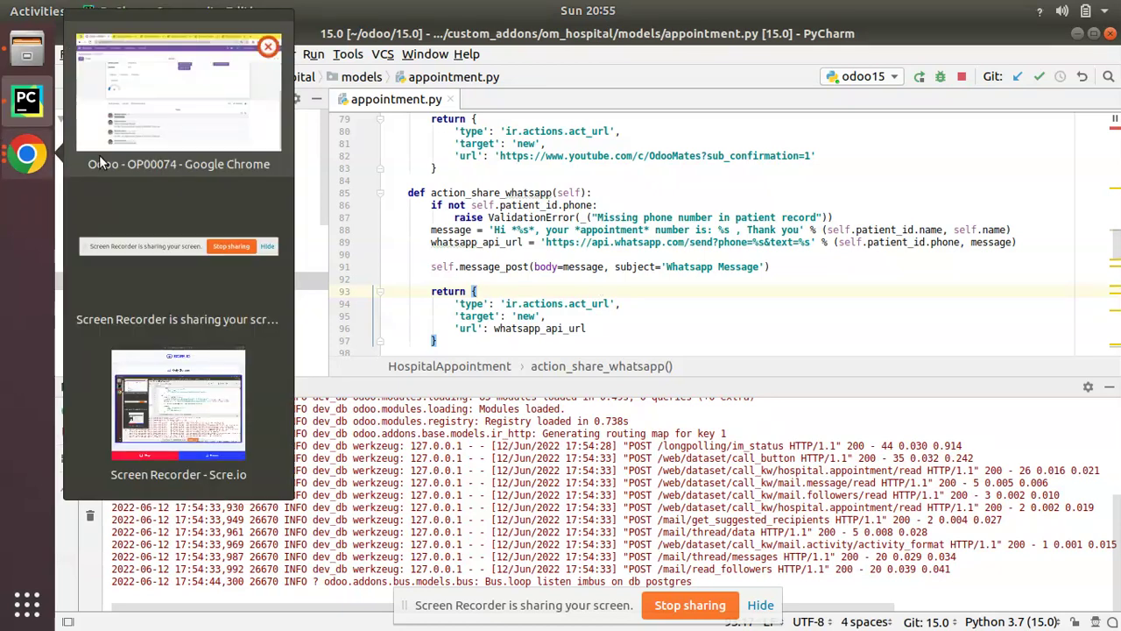